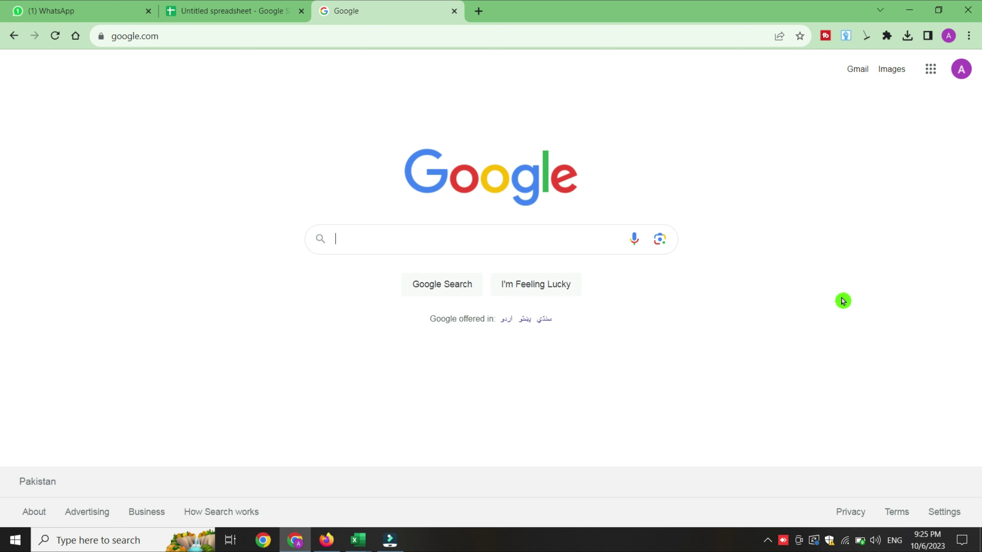
- Launch Google Sheets from the Google apps launcher in Chrome
click(931, 79)
drag(968, 186, 969, 279)
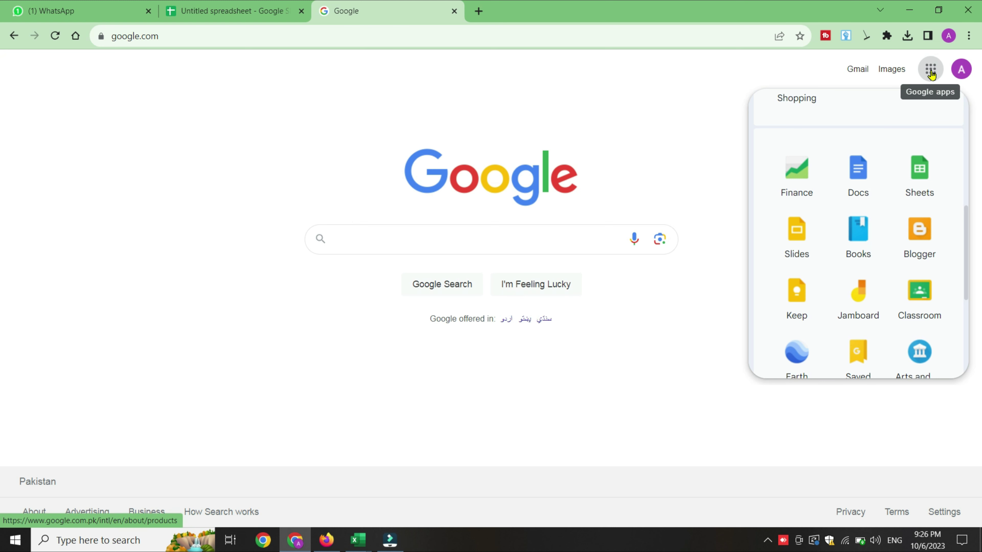
click(921, 170)
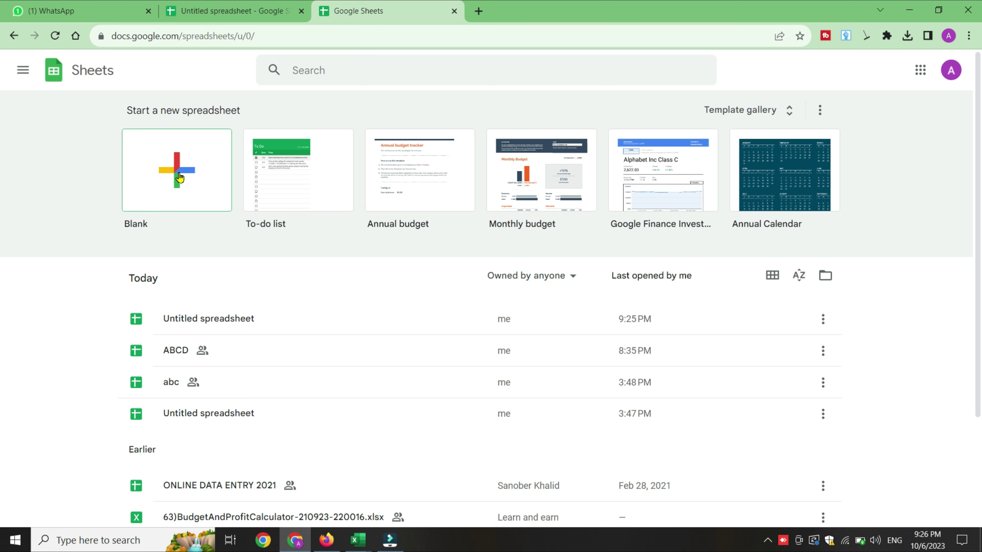
- Create a blank spreadsheet, then review the BEST TRICK FOR TEACHERS staff list in the other tab
click(173, 183)
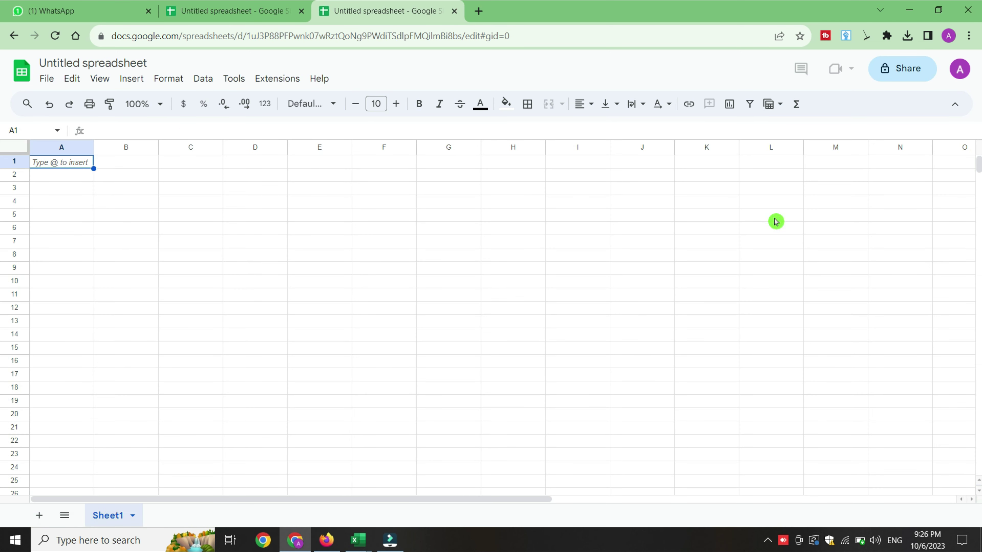
click(231, 9)
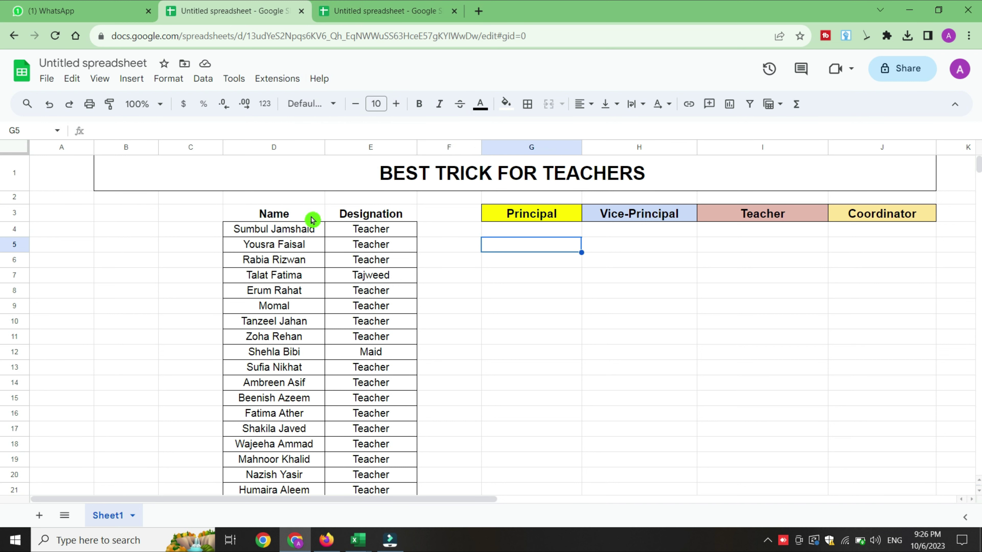
scroll(2, 171, down, 1)
scroll(2, 171, down, 10)
scroll(2, 174, up, 4)
scroll(2, 177, up, 4)
scroll(2, 177, up, 5)
- In G4, begin a FILTER formula over the names range D4:D66
click(550, 230)
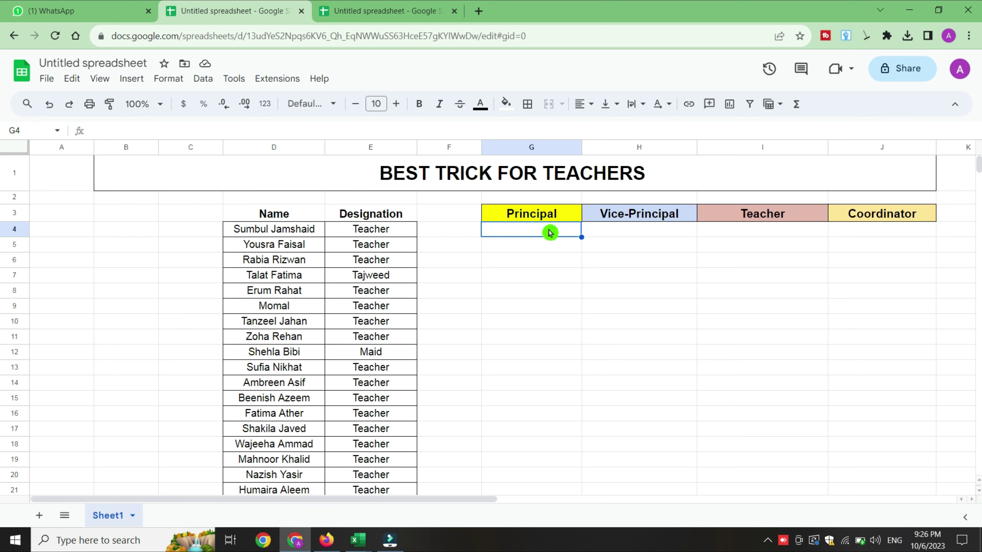
text(=)
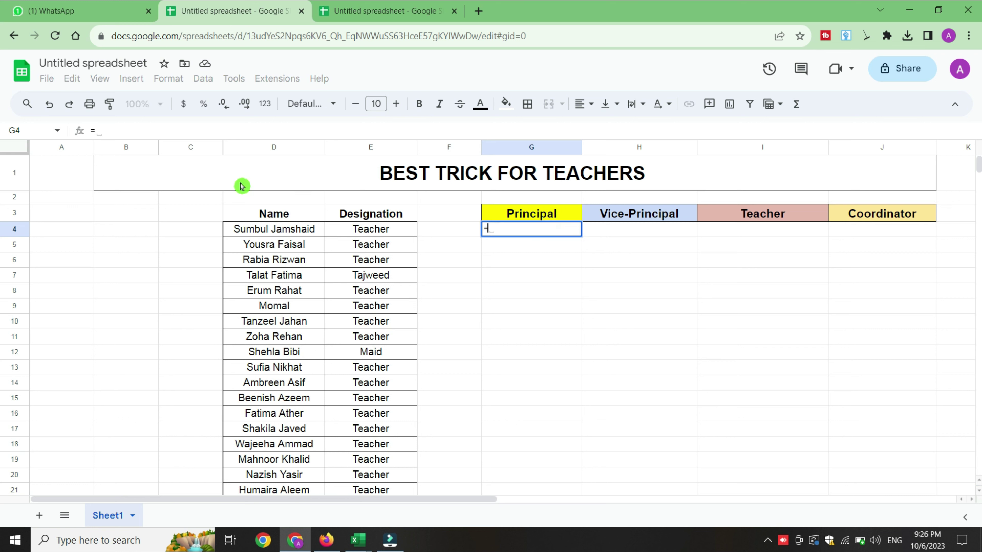
click(148, 129)
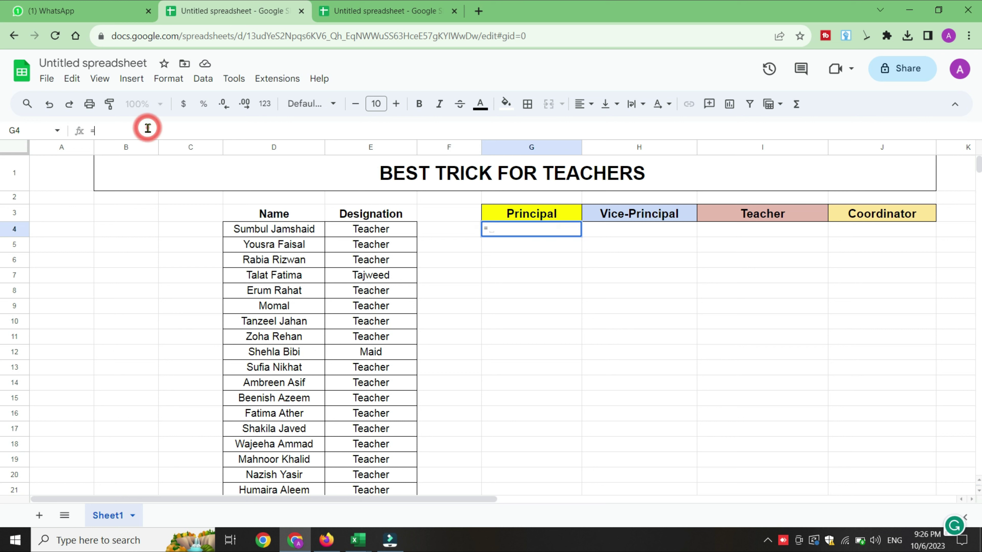
text(FILTER)
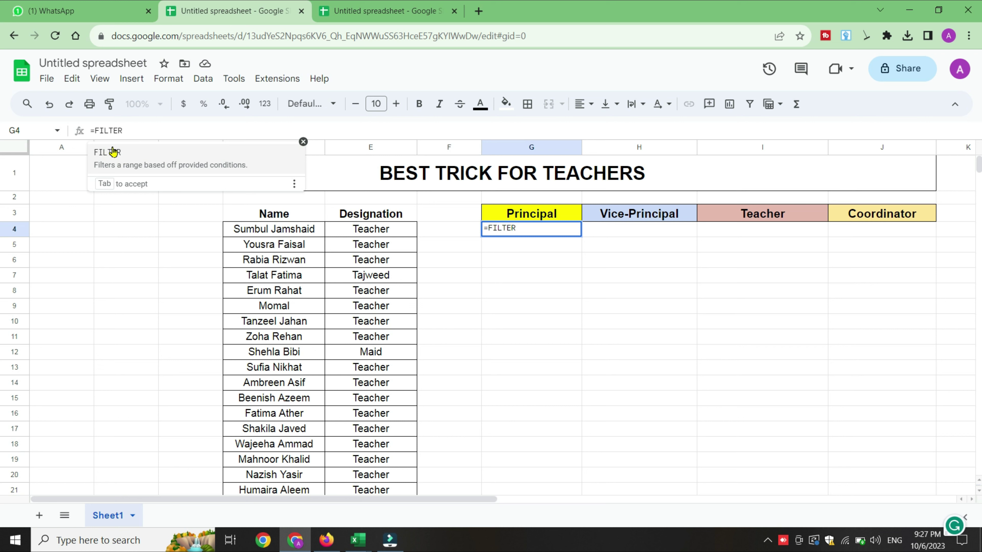
click(114, 152)
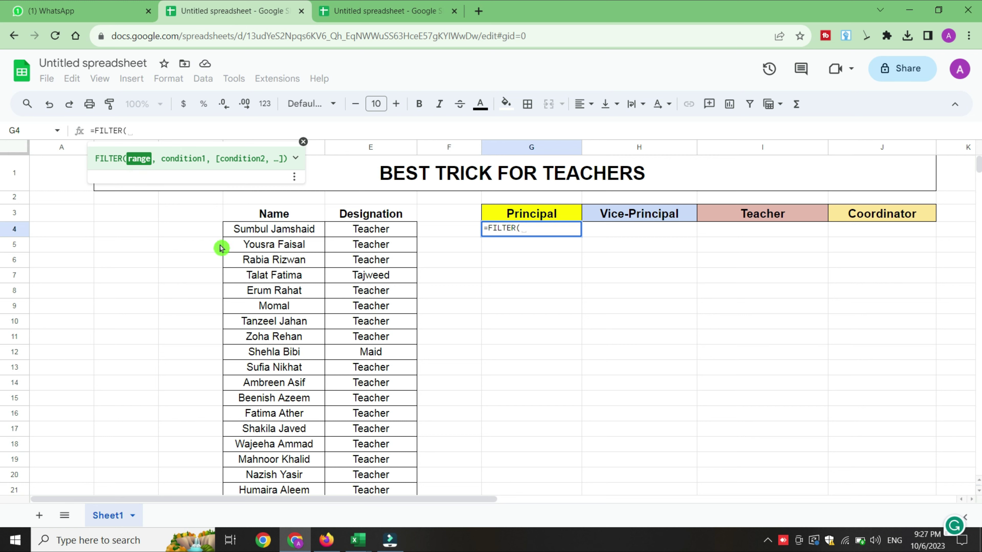
click(255, 227)
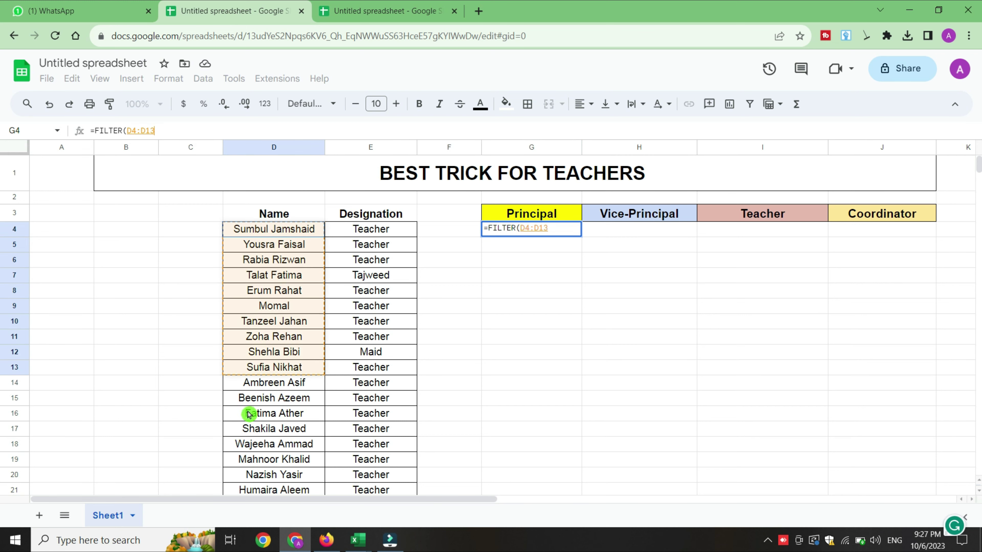
mouse_move(258, 248)
mouse_down()
mouse_move(250, 525)
mouse_move(207, 310)
mouse_up()
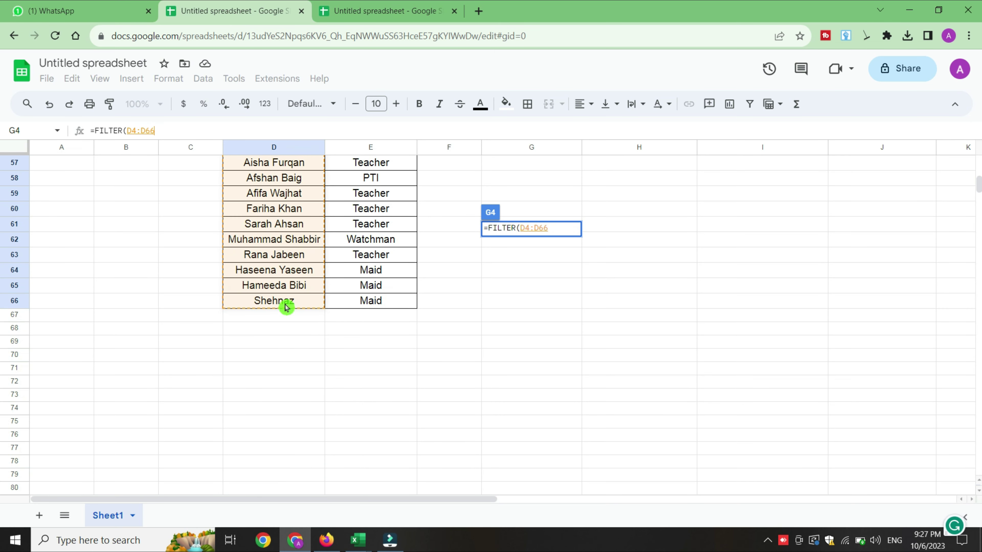
scroll(276, 224, up, 15)
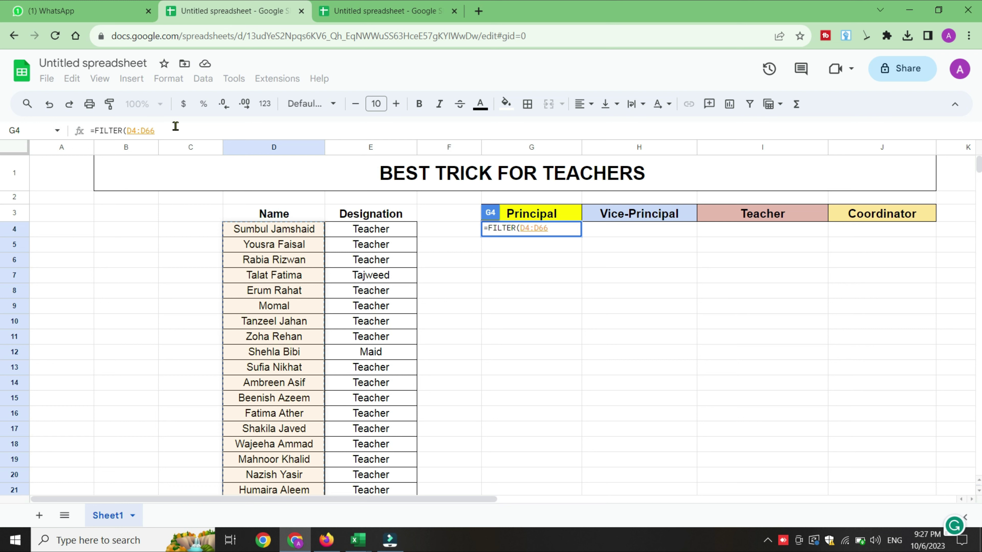
- Add the condition E4:E66=G3 and commit the formula so the principal appears
text(,)
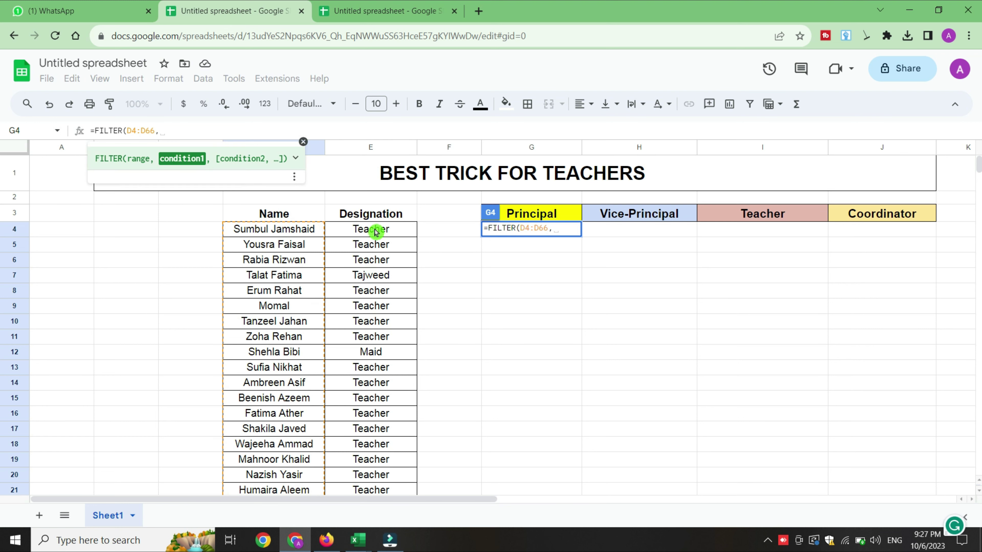
drag(371, 228, 371, 290)
drag(371, 419, 375, 524)
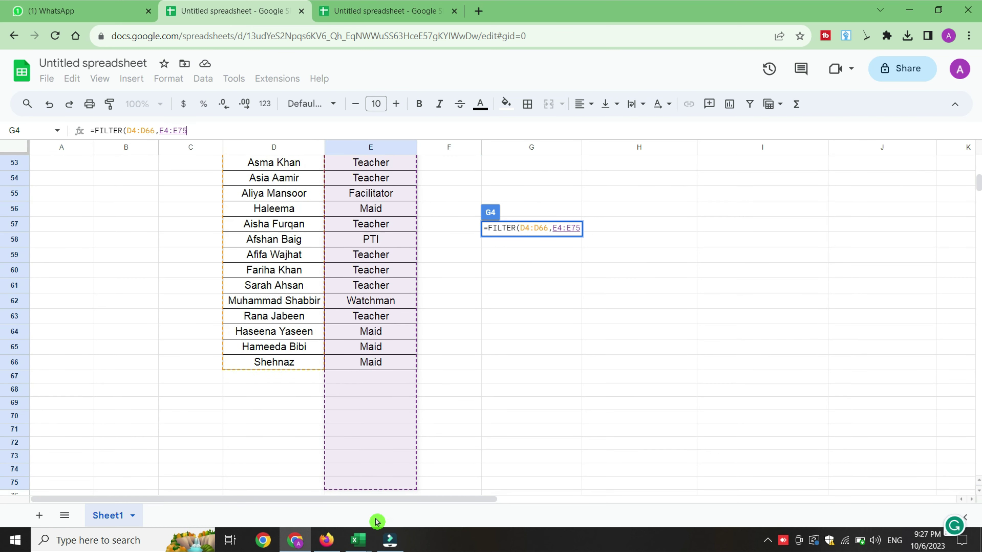
drag(374, 524, 379, 366)
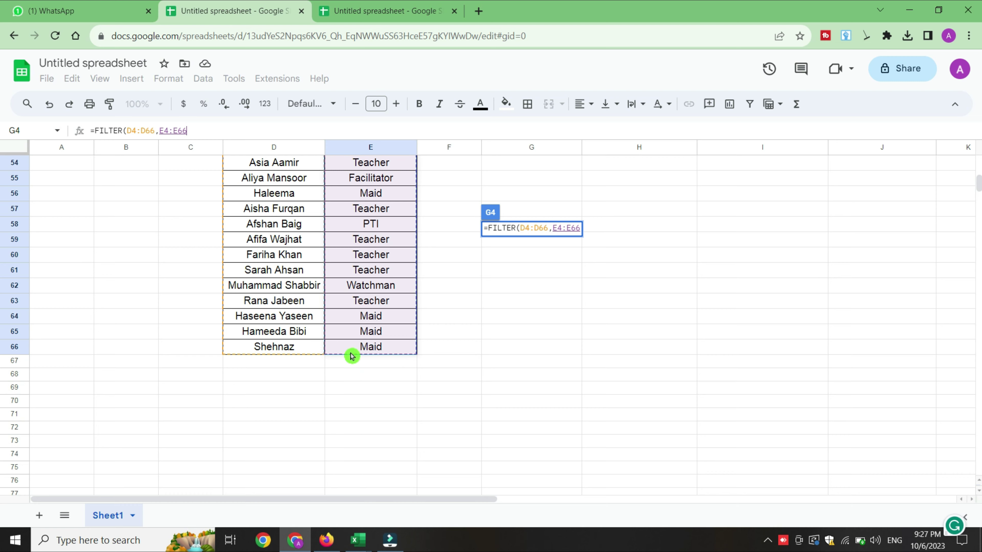
scroll(394, 290, up, 15)
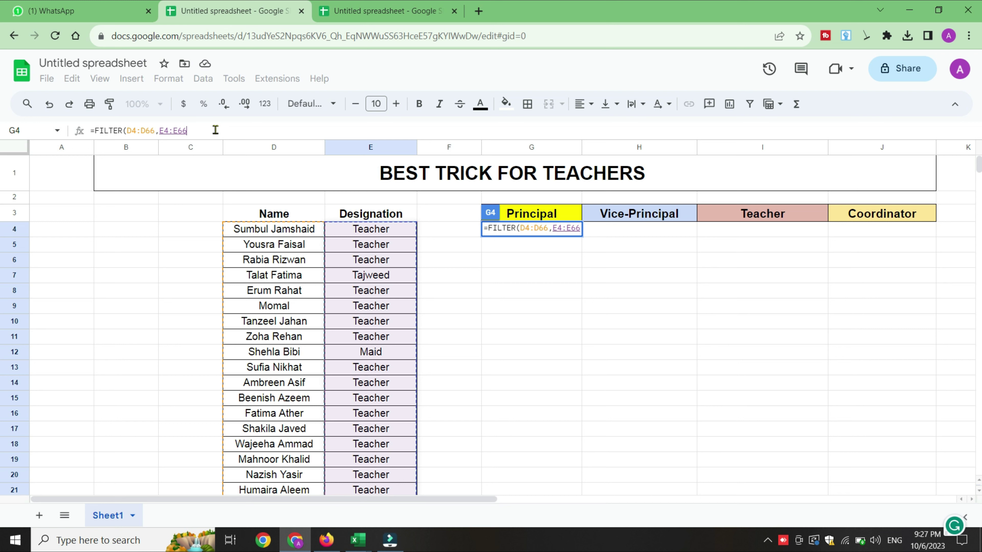
text(=)
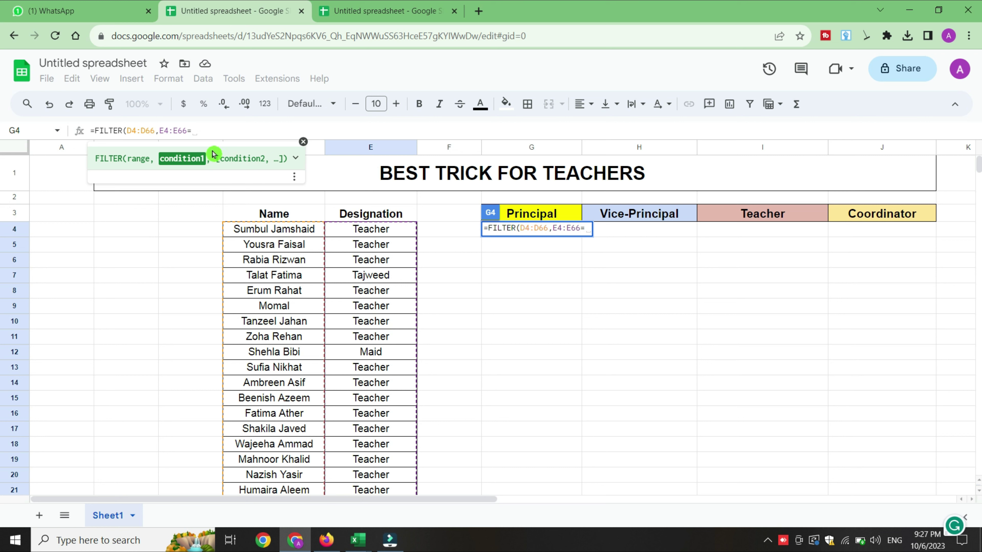
text(G)
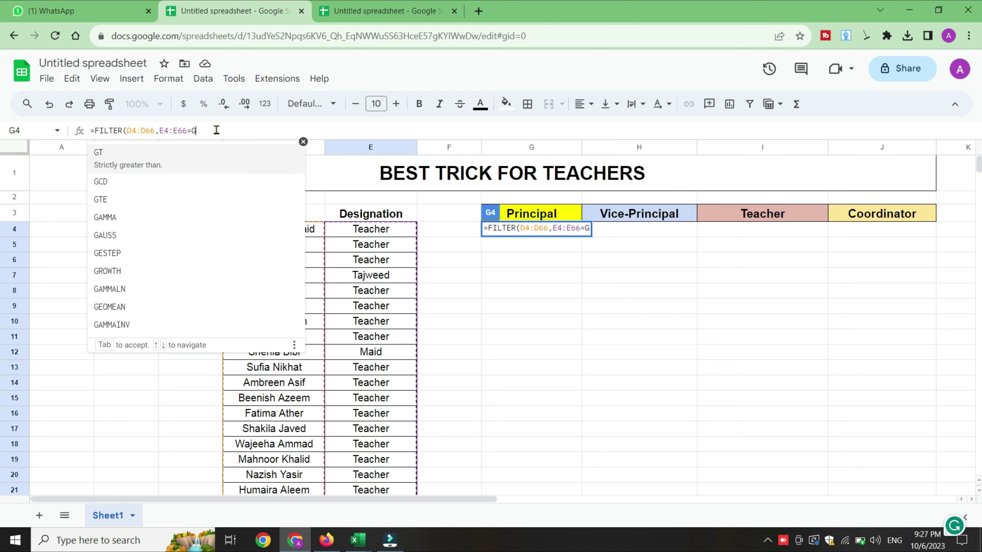
text(3))
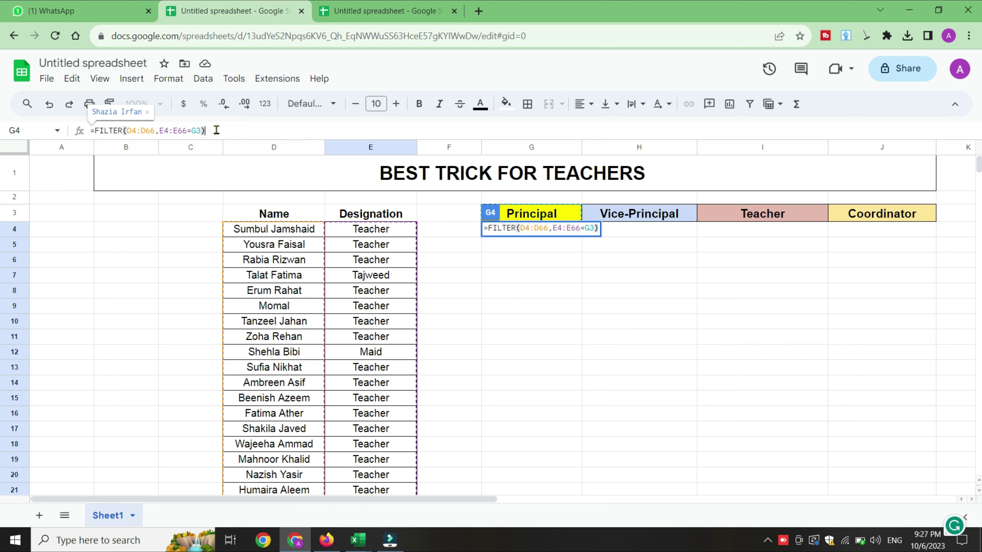
key(Return)
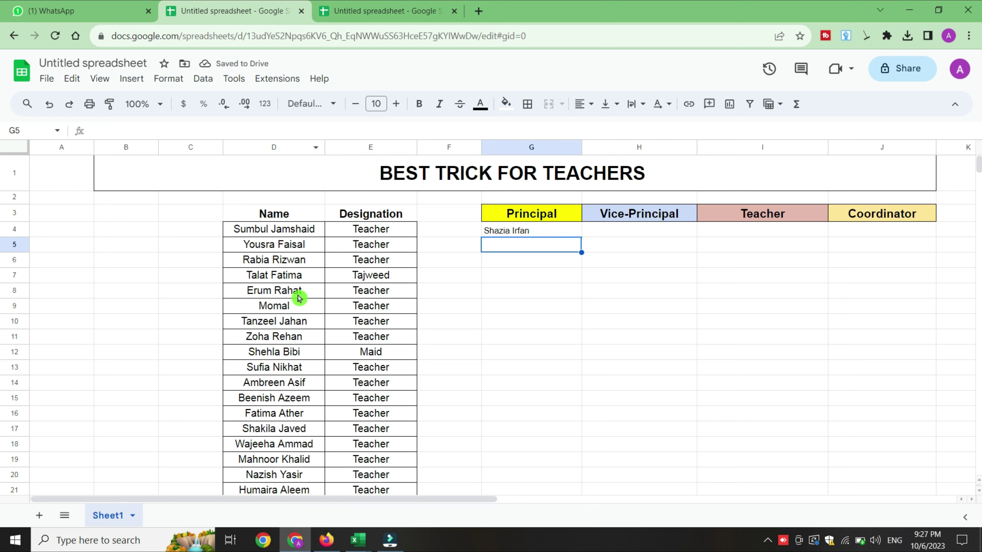
scroll(332, 205, down, 10)
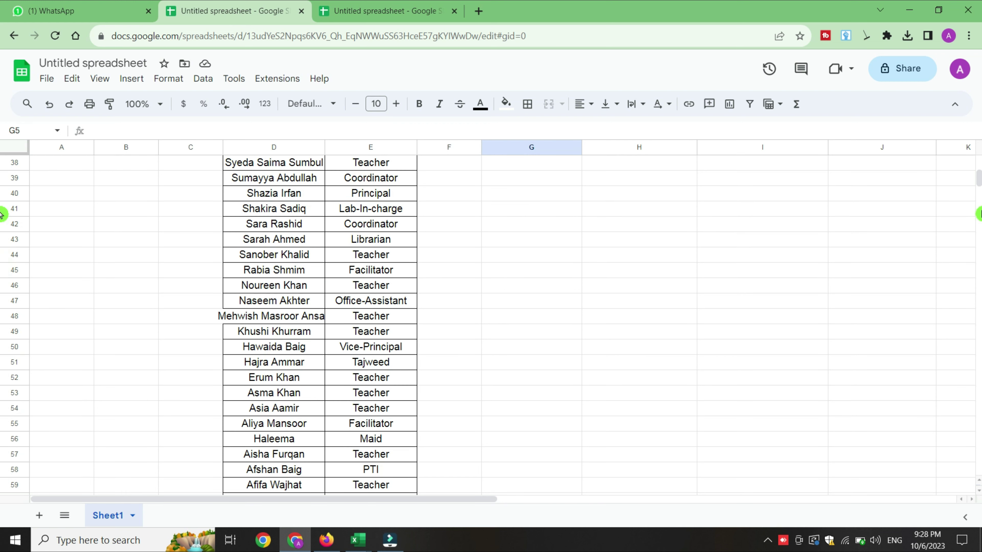
scroll(977, 178, up, 10)
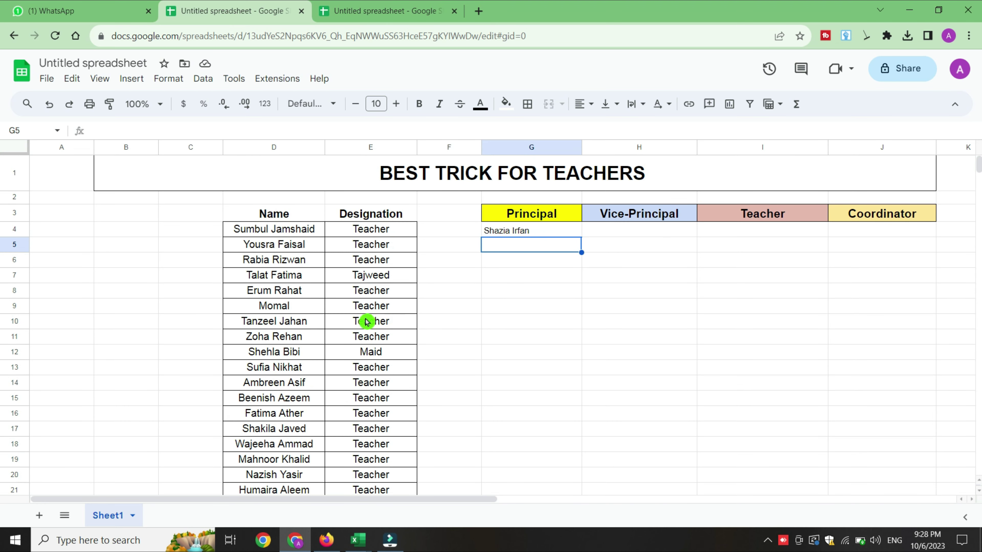
- Enter =FILTER(D4:D66,E4:E66=I3) in I4 to list every Teacher
click(630, 232)
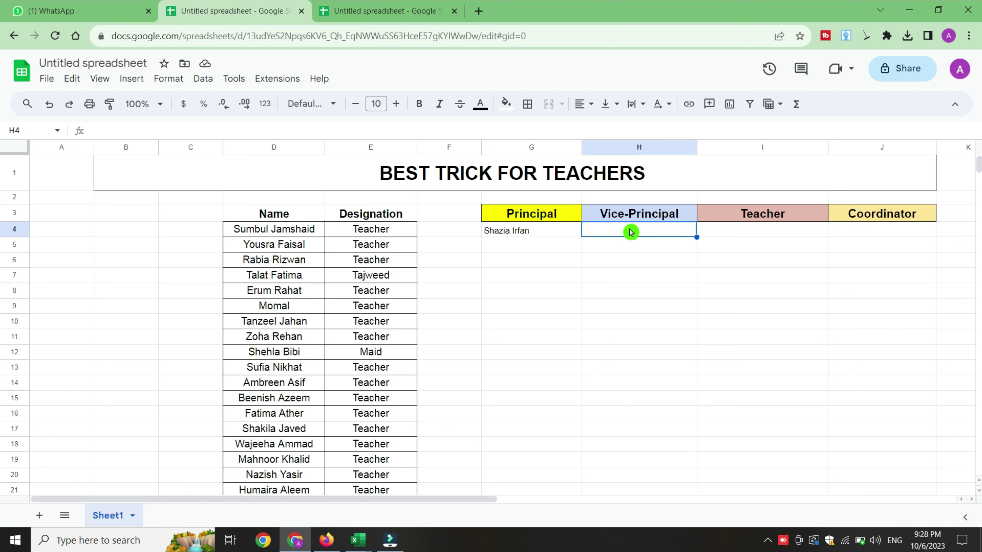
click(742, 235)
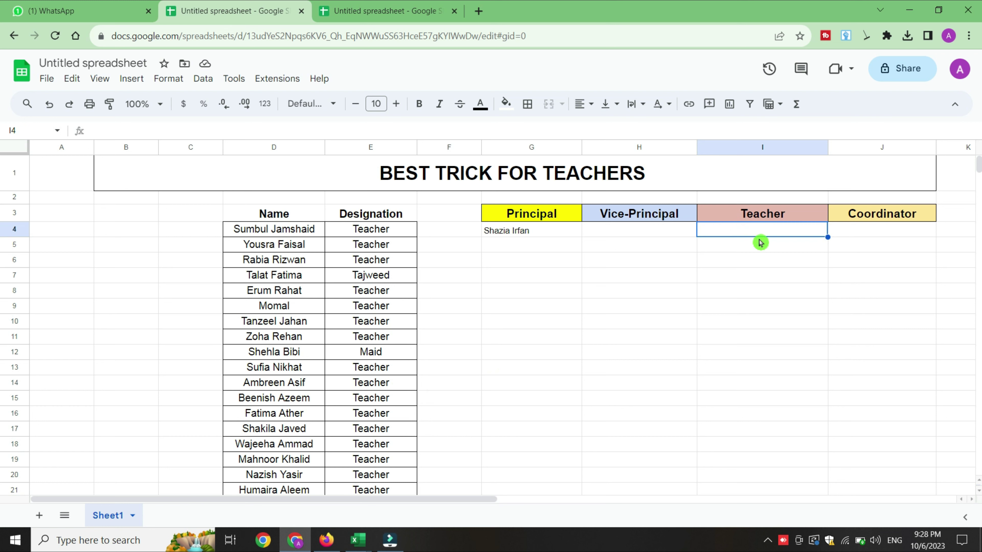
text(=)
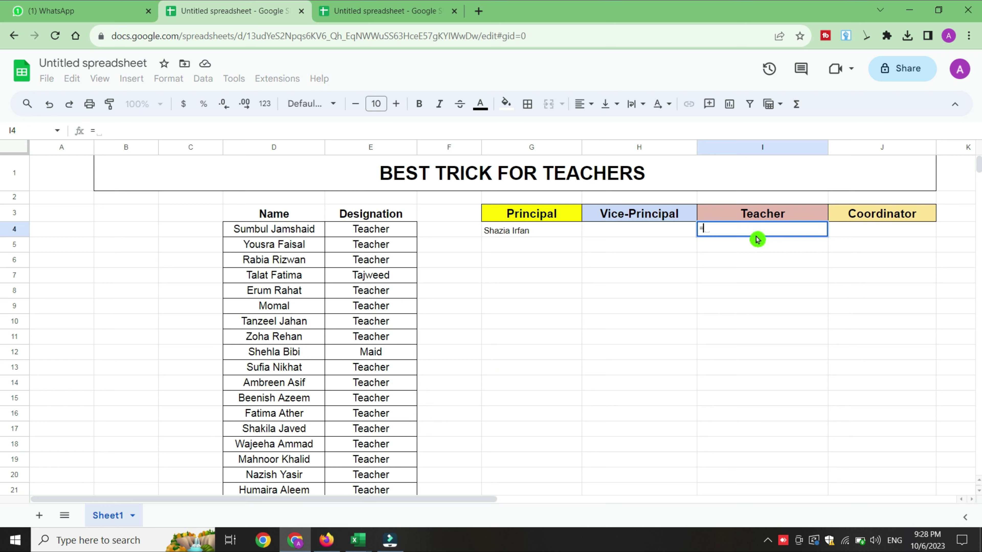
text(FILTER)
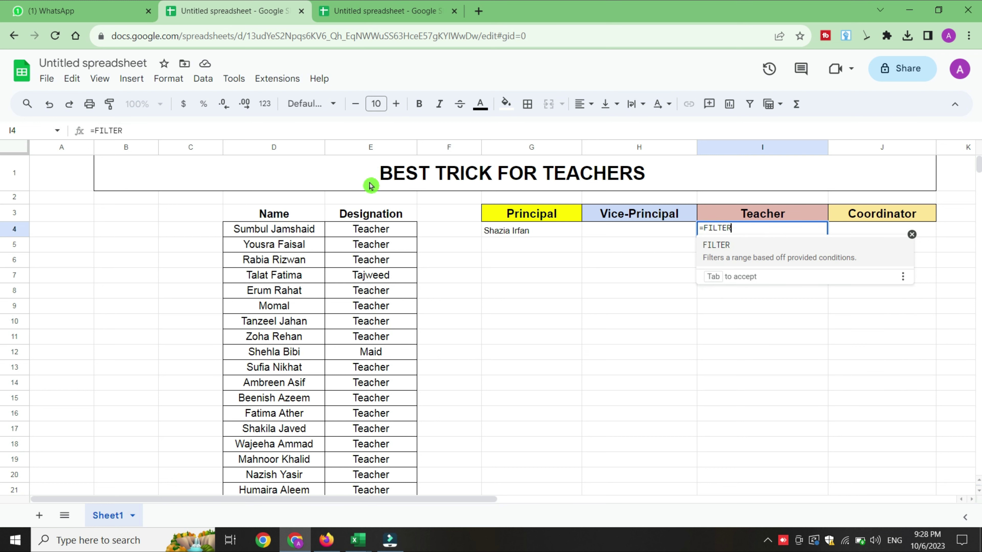
click(714, 252)
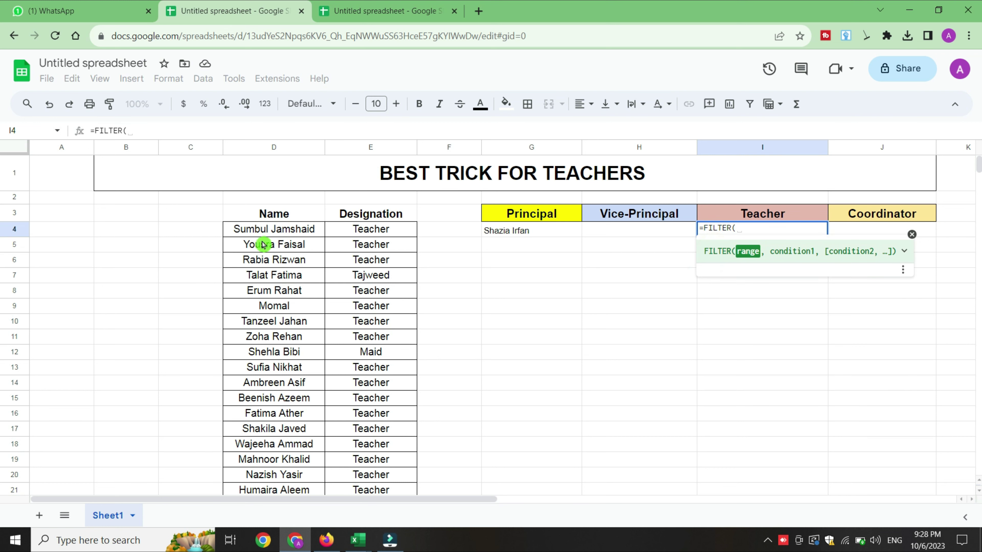
drag(253, 229, 274, 336)
drag(264, 472, 267, 538)
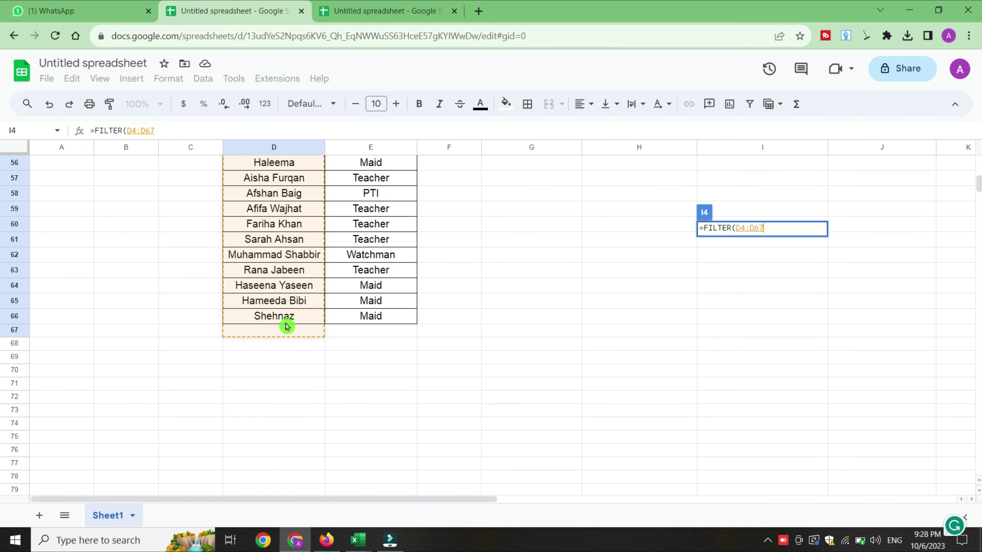
drag(266, 537, 288, 322)
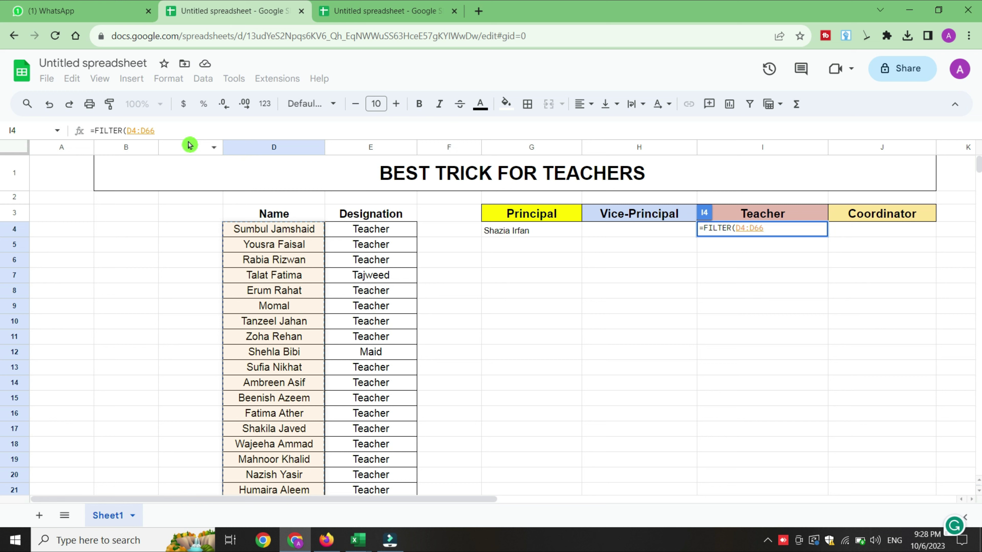
text(,)
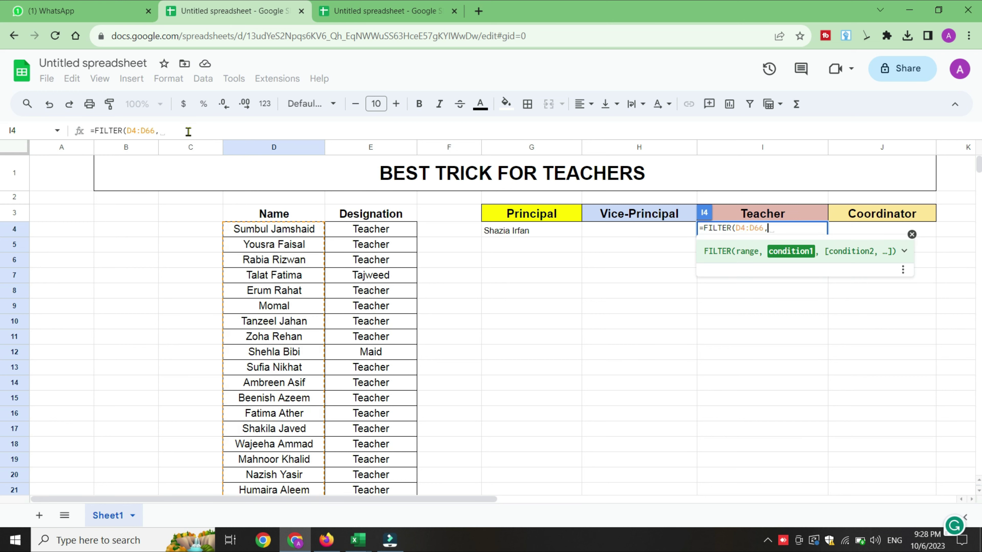
mouse_move(375, 229)
mouse_down()
mouse_move(378, 535)
mouse_move(395, 272)
mouse_up()
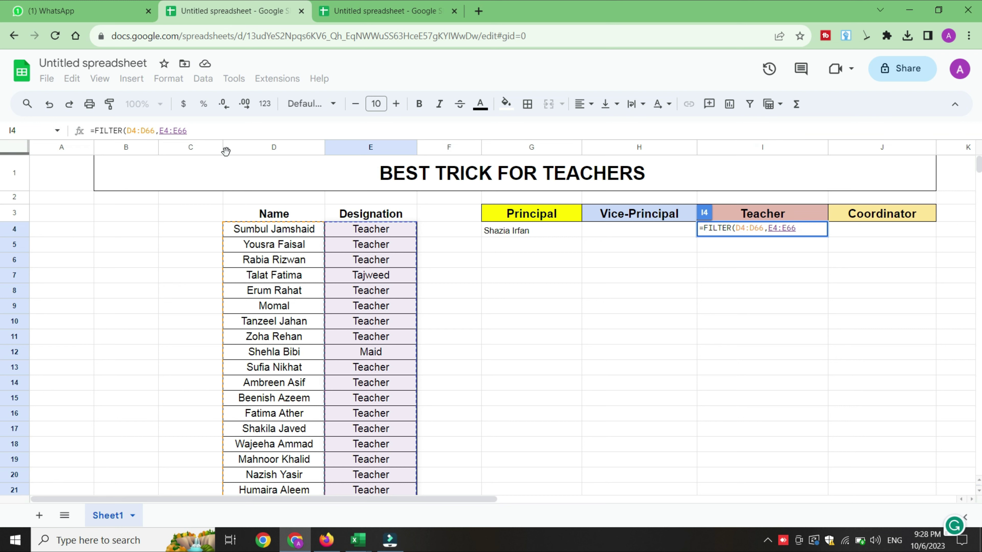
text(=)
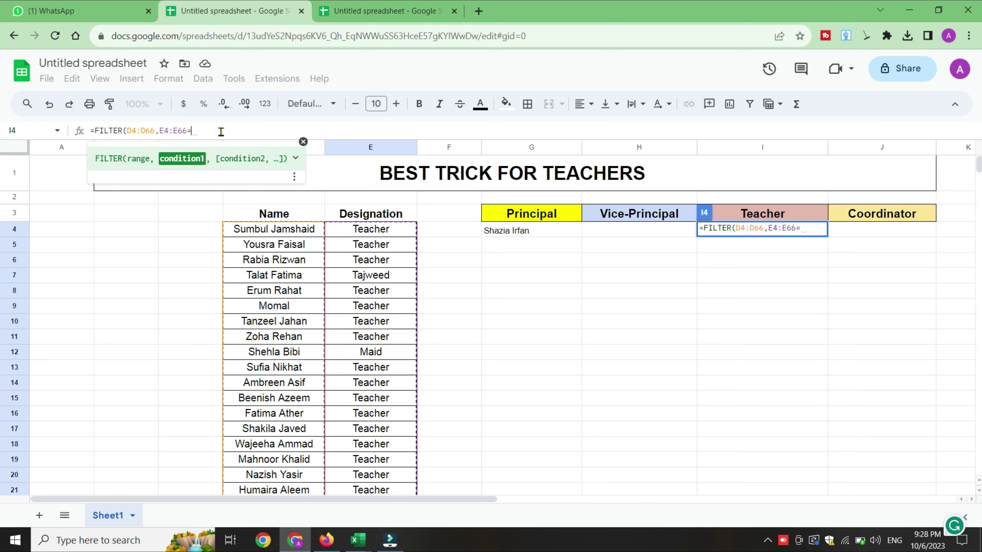
text(I3)
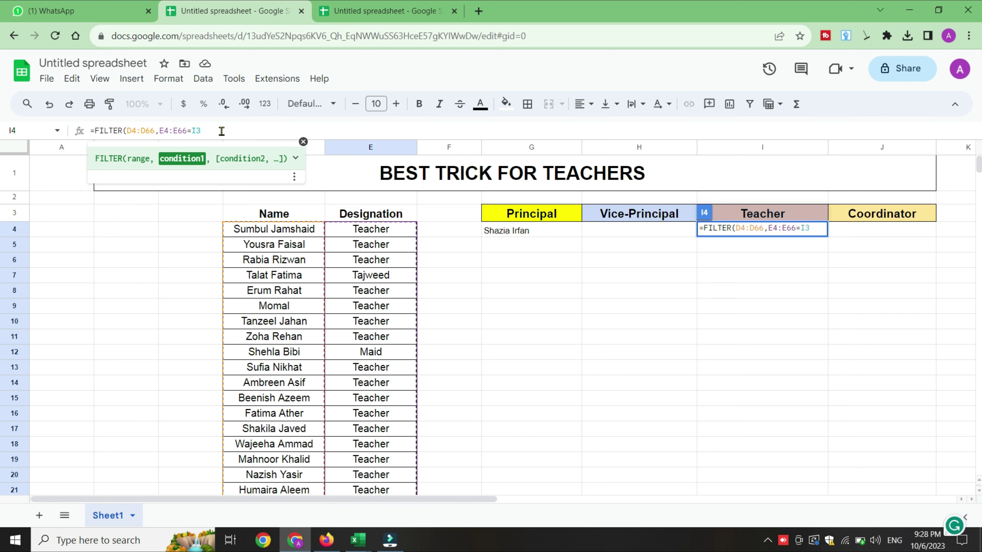
text())
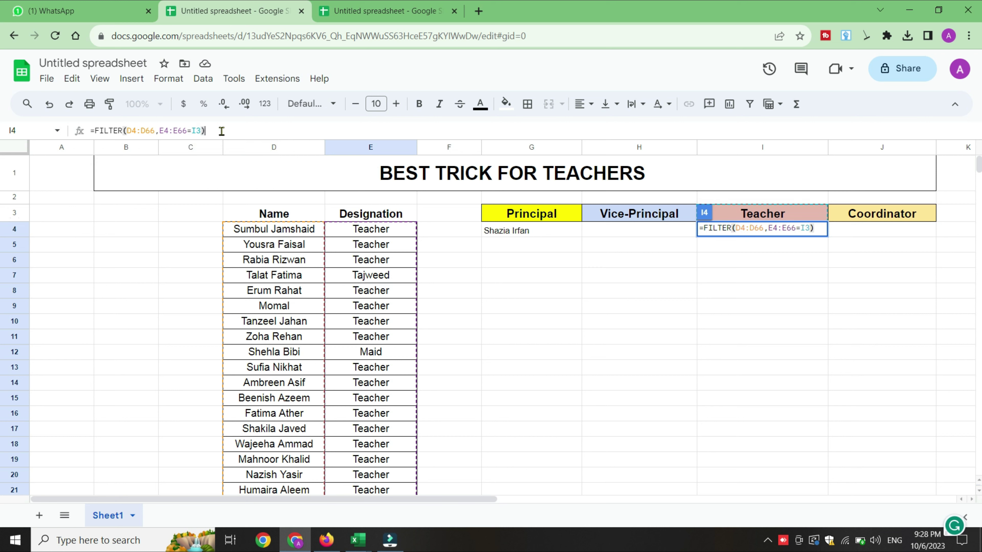
key(Return)
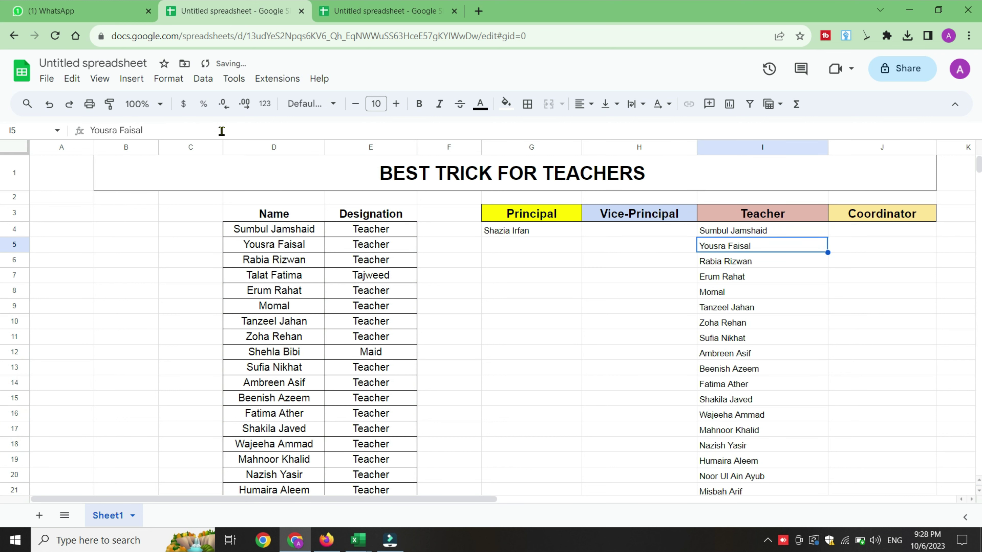
scroll(2, 171, down, 3)
scroll(2, 170, down, 5)
scroll(2, 171, up, 4)
scroll(2, 170, up, 4)
click(618, 230)
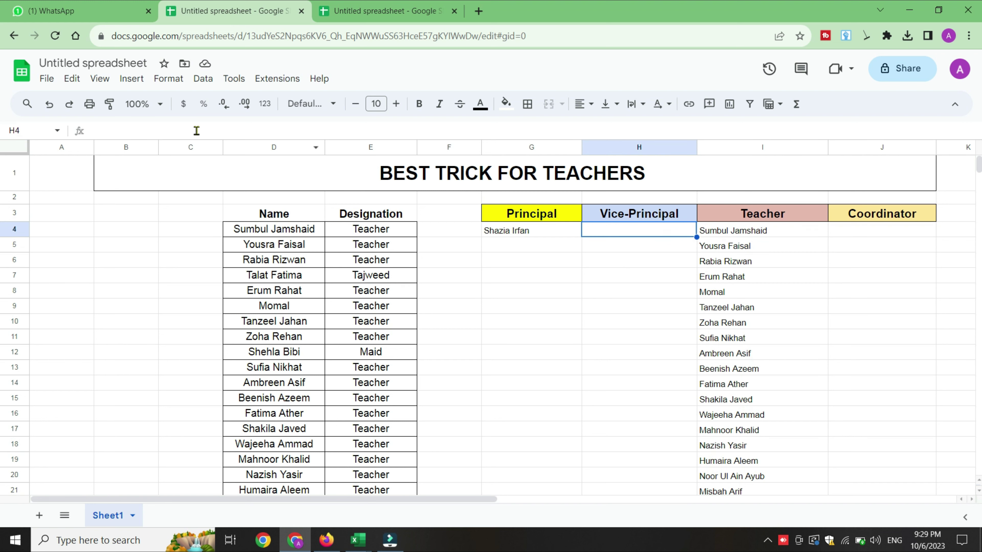
click(539, 231)
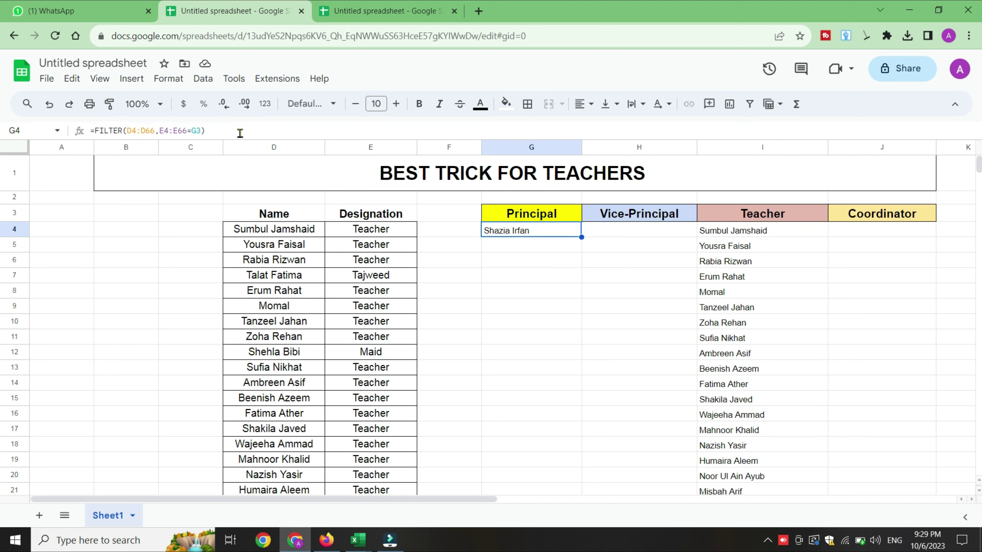
drag(92, 131, 236, 132)
key(ctrl+c)
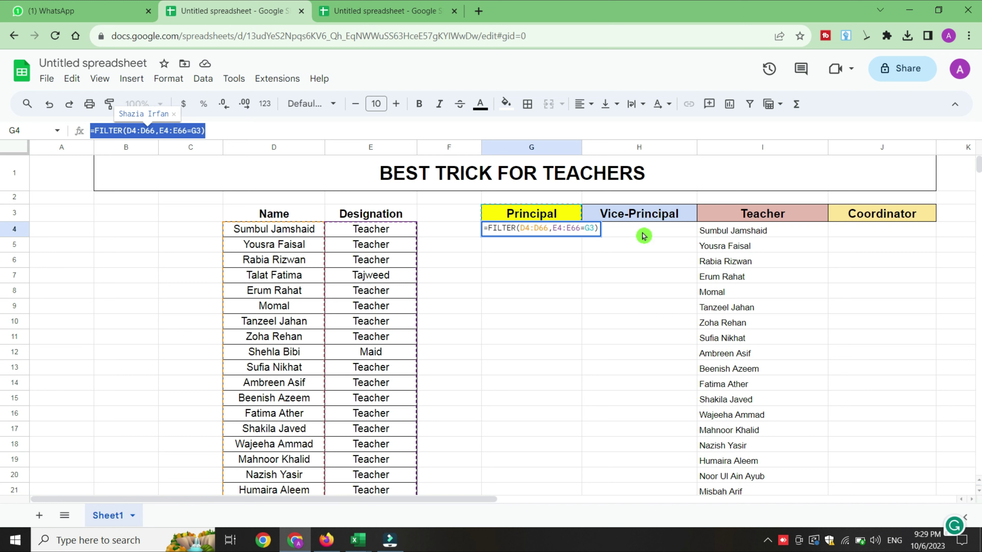
click(643, 233)
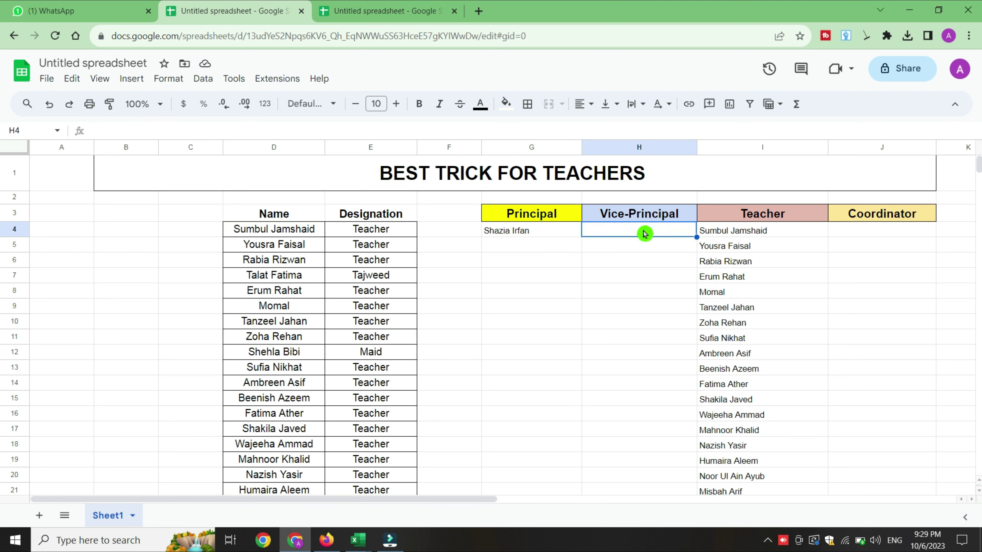
- Paste the Principal formula into H4 with its condition changed to H3
key(ctrl+v)
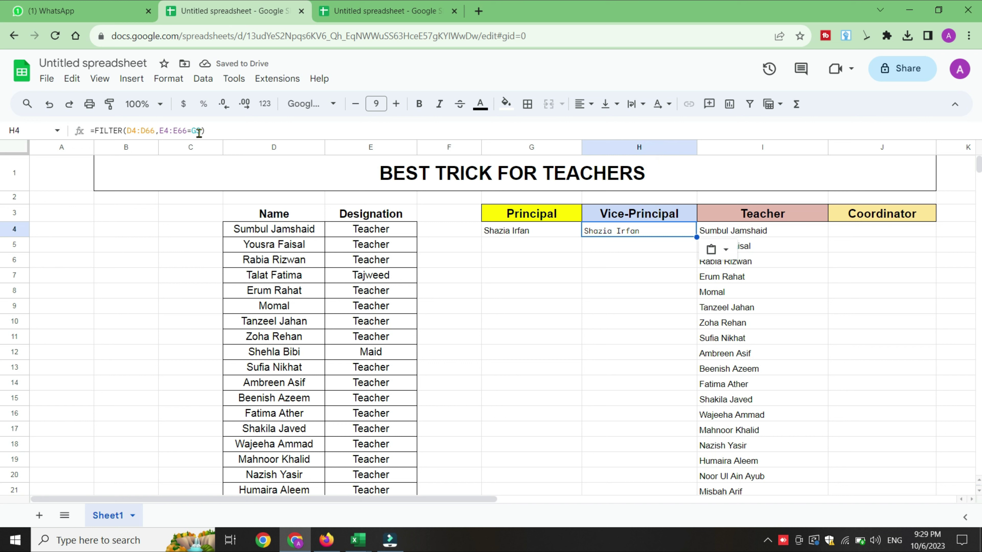
click(196, 131)
key(BackSpace)
text(H)
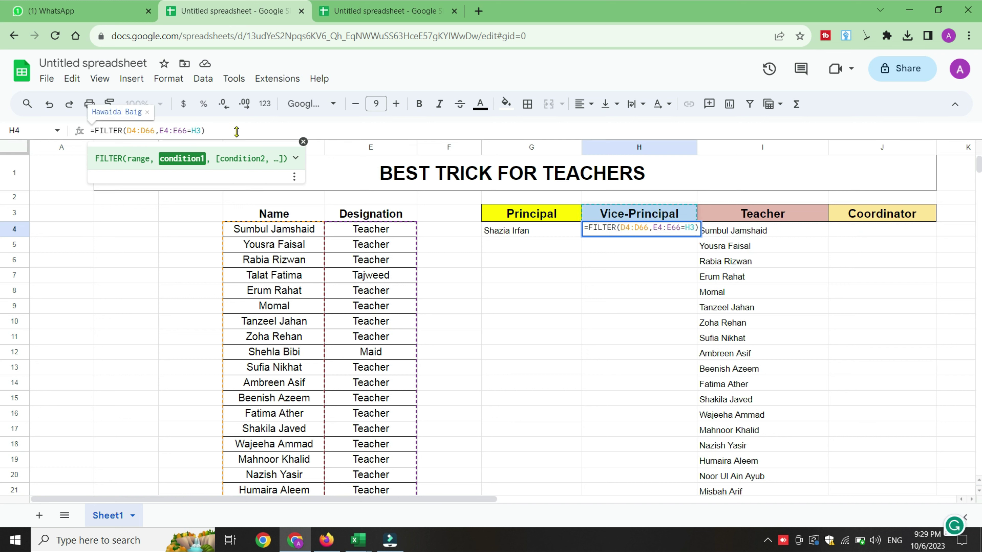
key(Return)
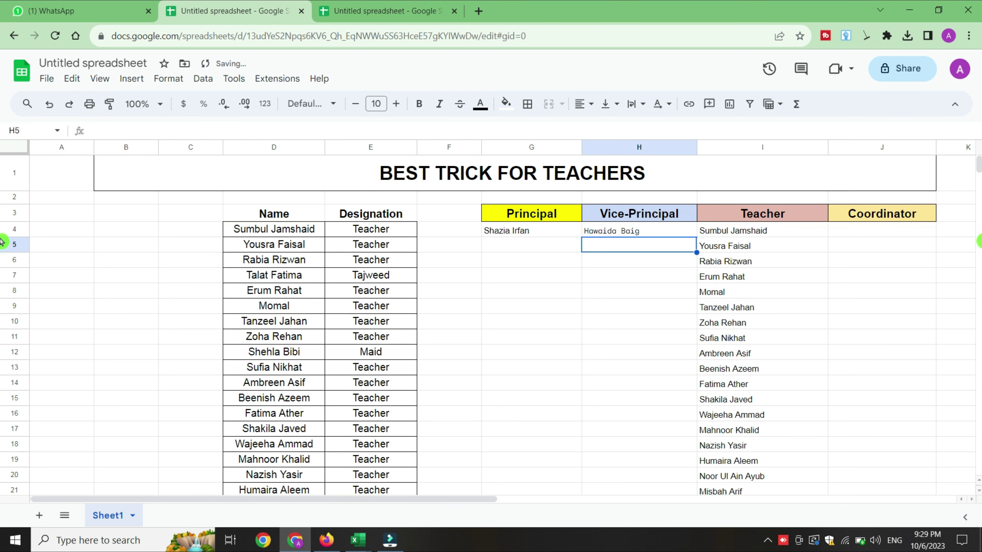
- Verify the vice-principal result against the name and designation in row 50
scroll(2, 166, down, 3)
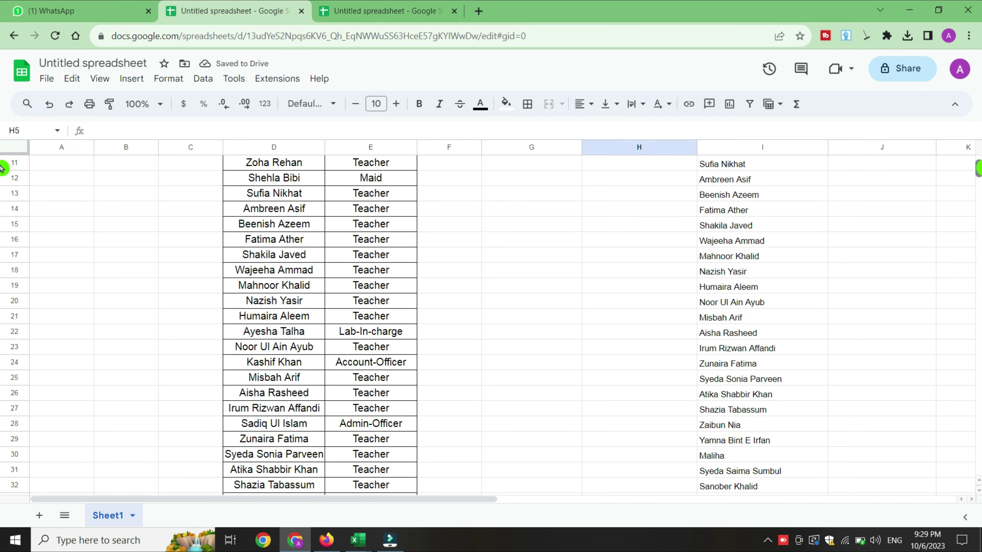
scroll(2, 167, down, 4)
scroll(2, 174, down, 3)
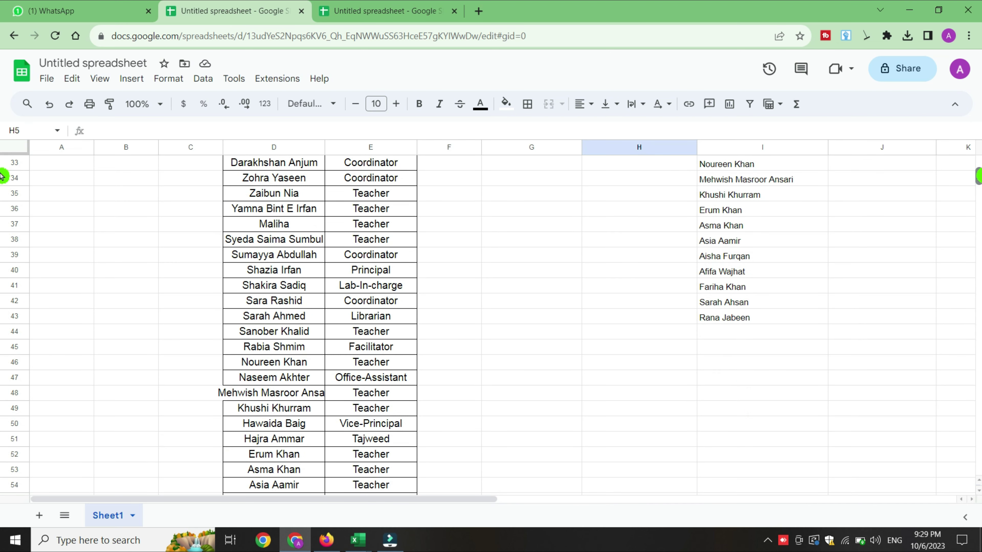
scroll(853, 207, down, 1)
click(266, 413)
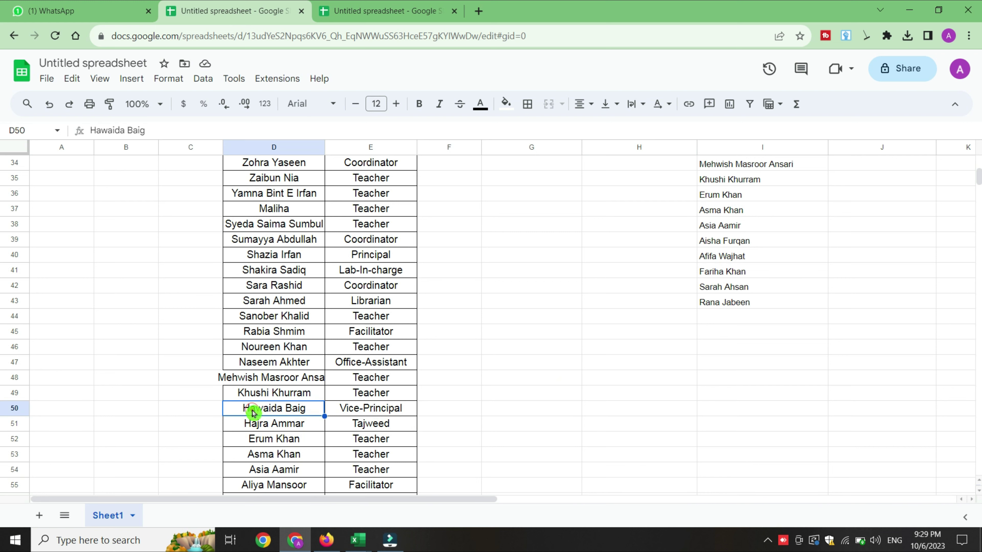
drag(241, 411, 371, 408)
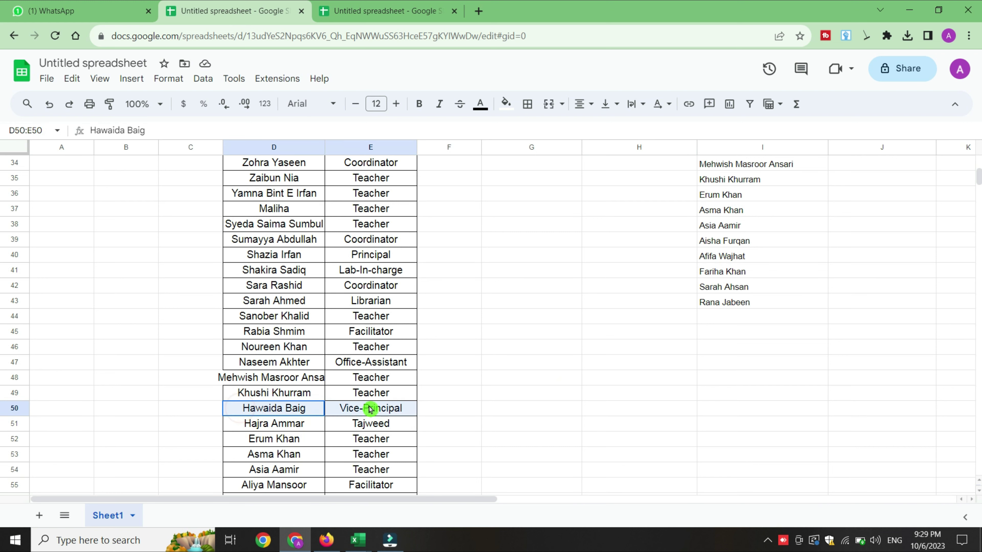
scroll(2, 174, up, 11)
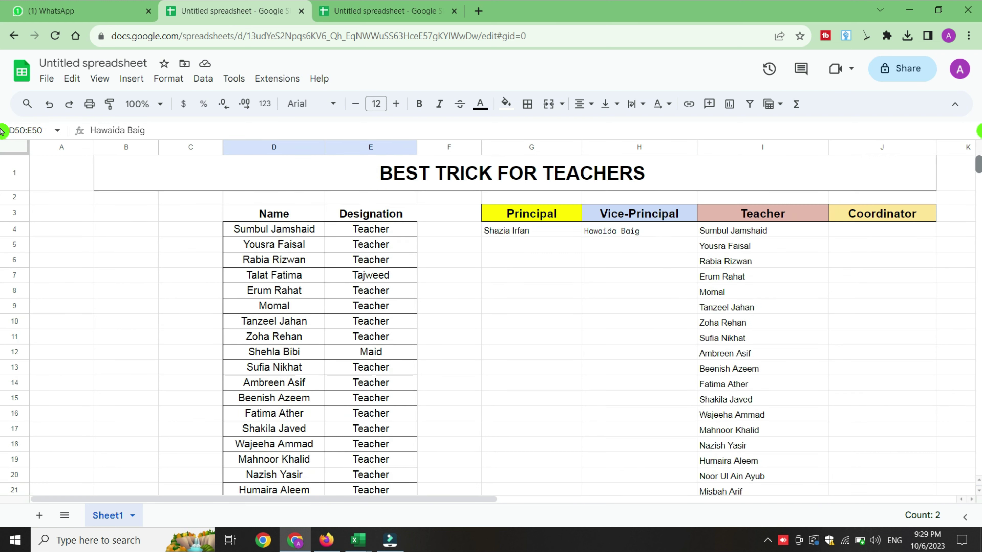
click(862, 237)
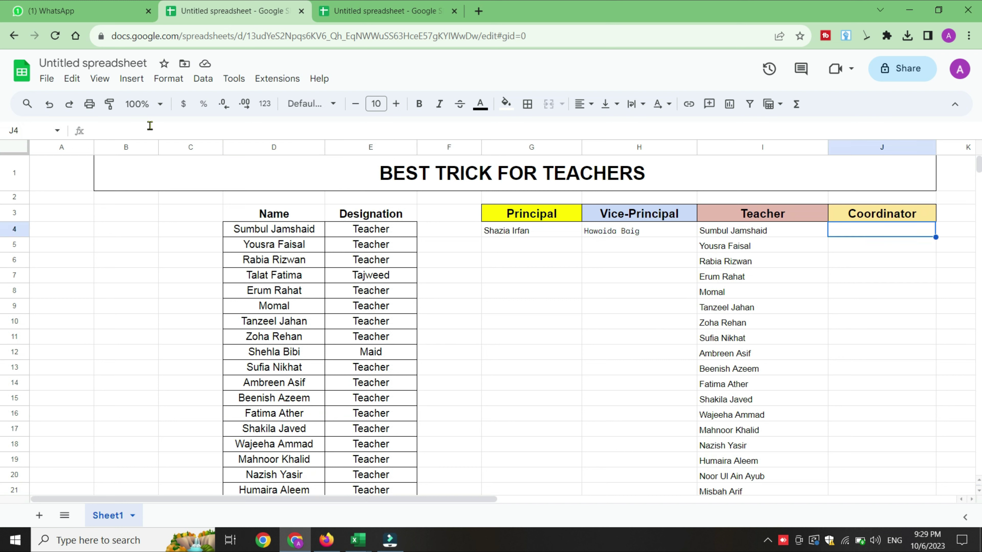
- Copy the H4 formula into J4 with condition J3 to list the four coordinators
click(636, 231)
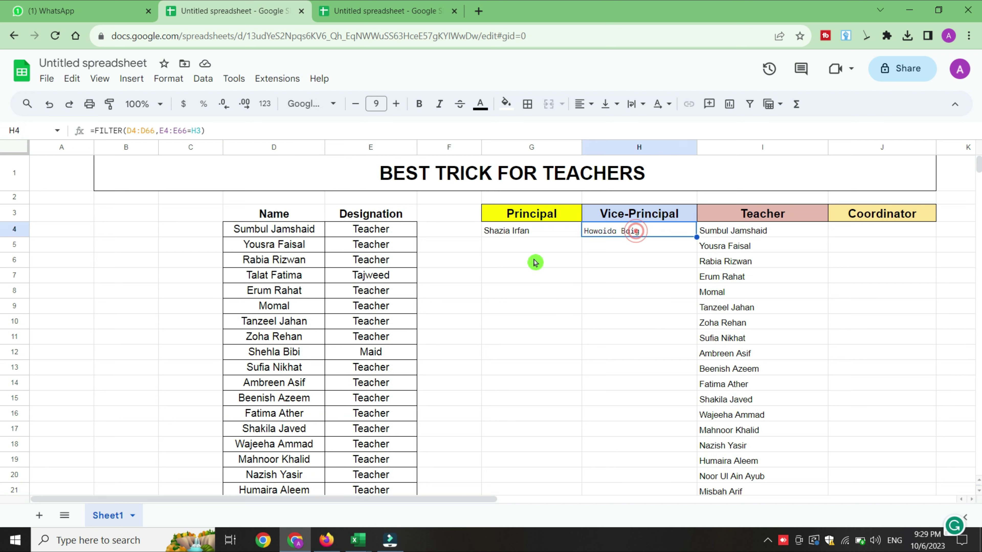
drag(90, 131, 251, 130)
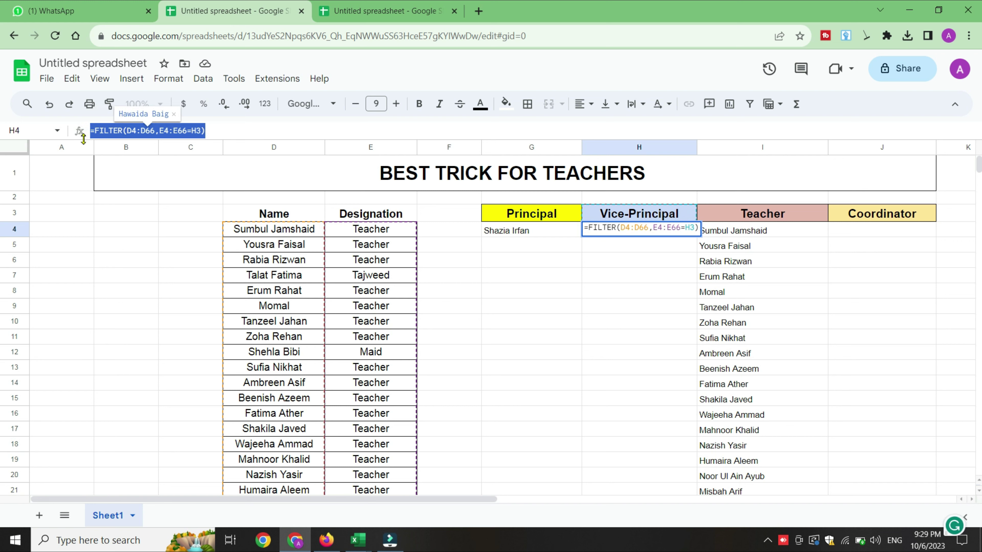
click(896, 232)
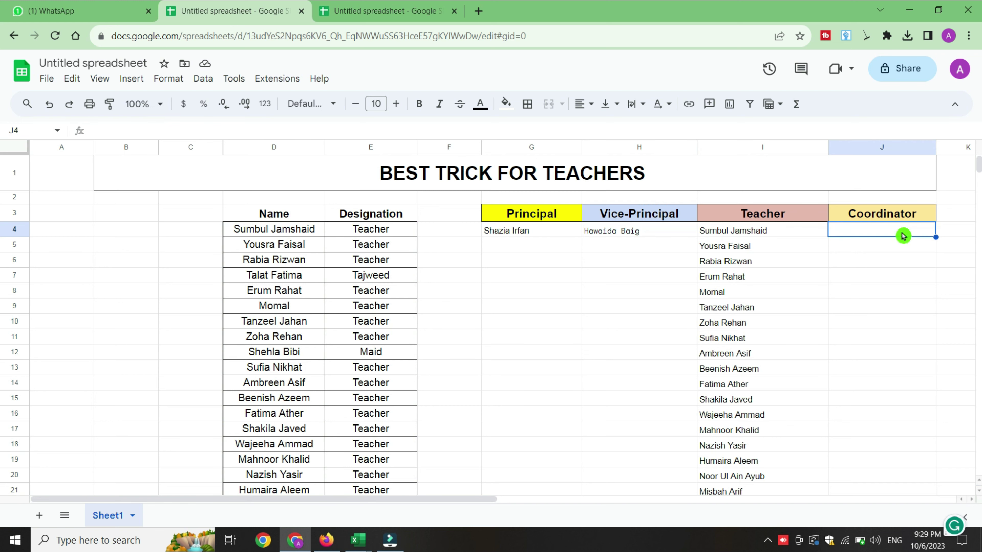
click(160, 129)
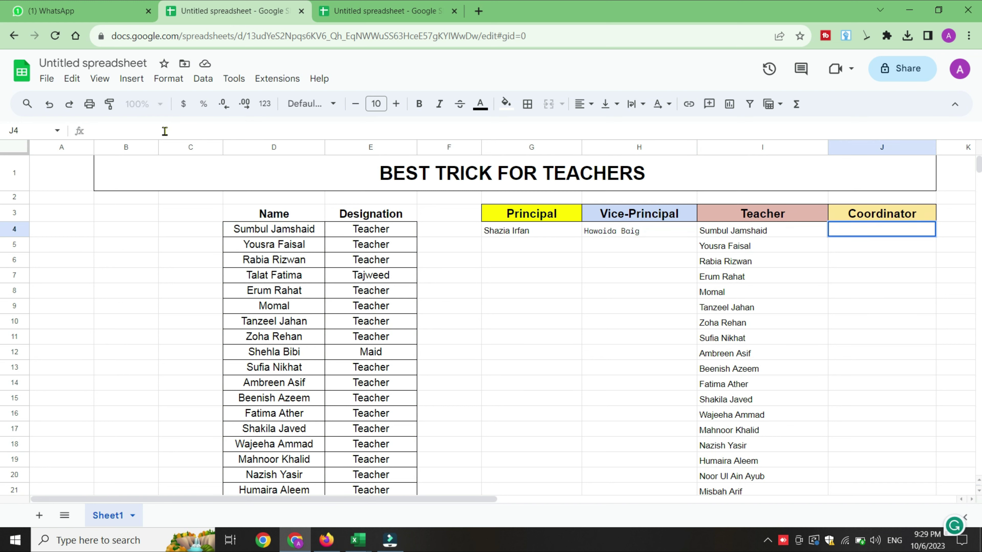
text(=FILTER(D4:D66,E4:E66=H3))
mouse_move(881, 147)
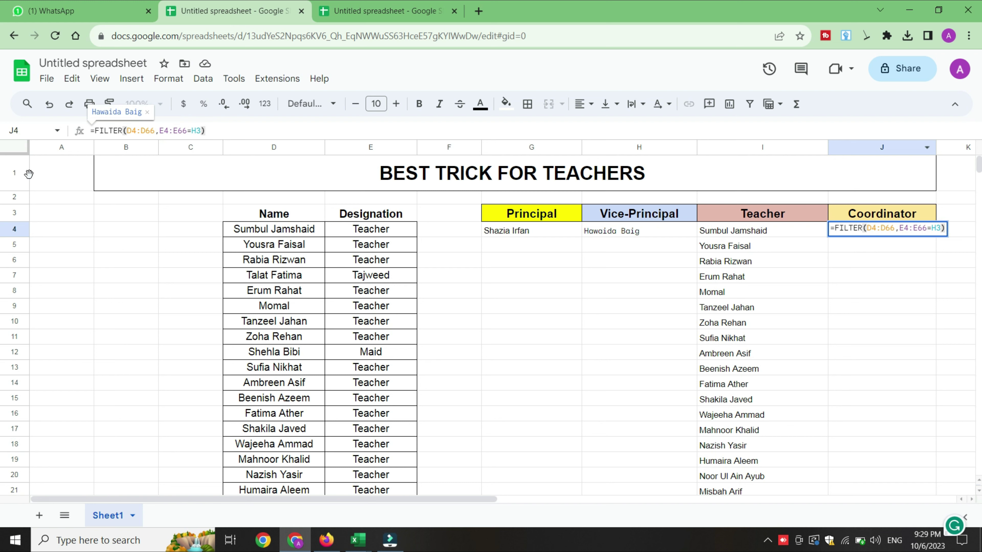
click(196, 131)
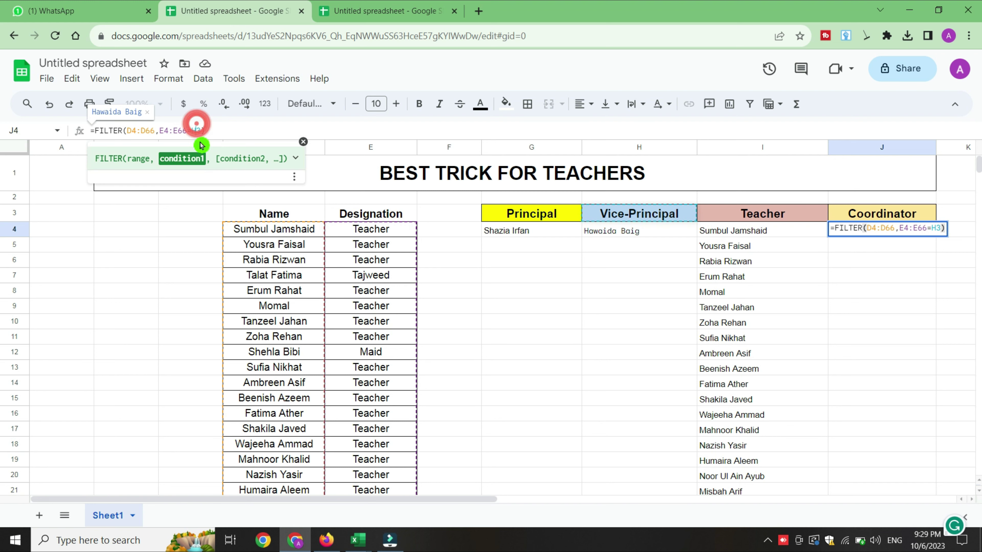
key(BackSpace)
text(J)
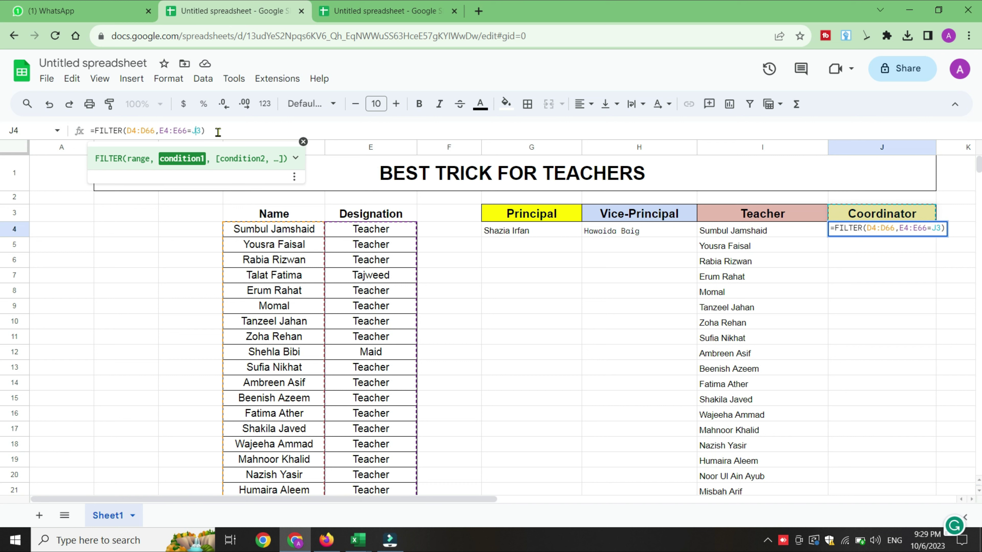
key(Return)
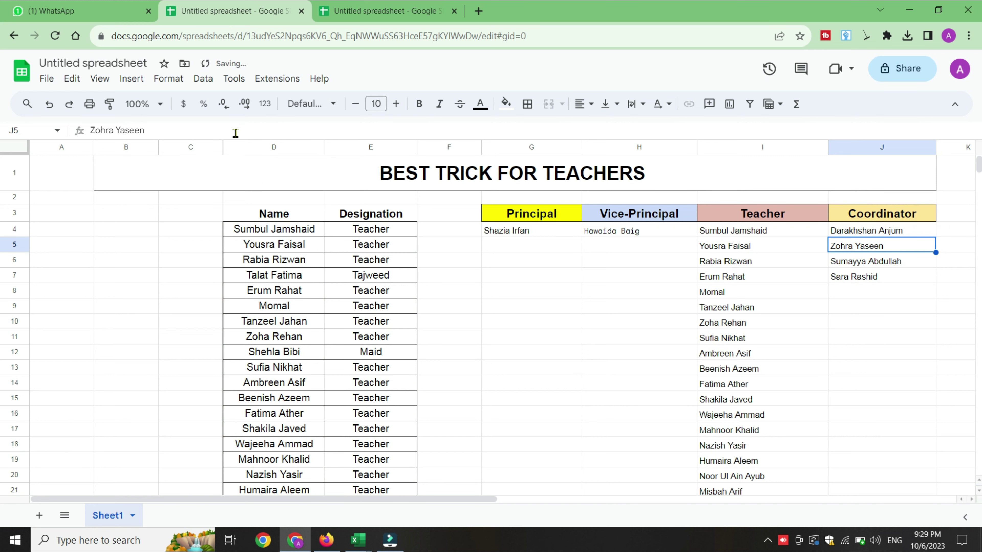
click(903, 332)
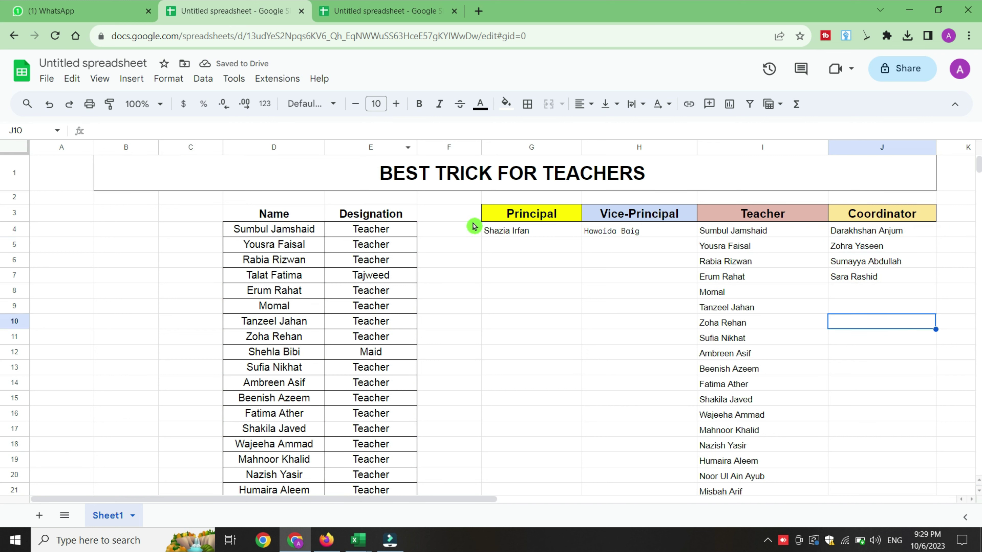
- Apply all borders to the results table G4:J46
mouse_move(502, 228)
mouse_down()
mouse_move(916, 409)
mouse_move(912, 426)
mouse_up()
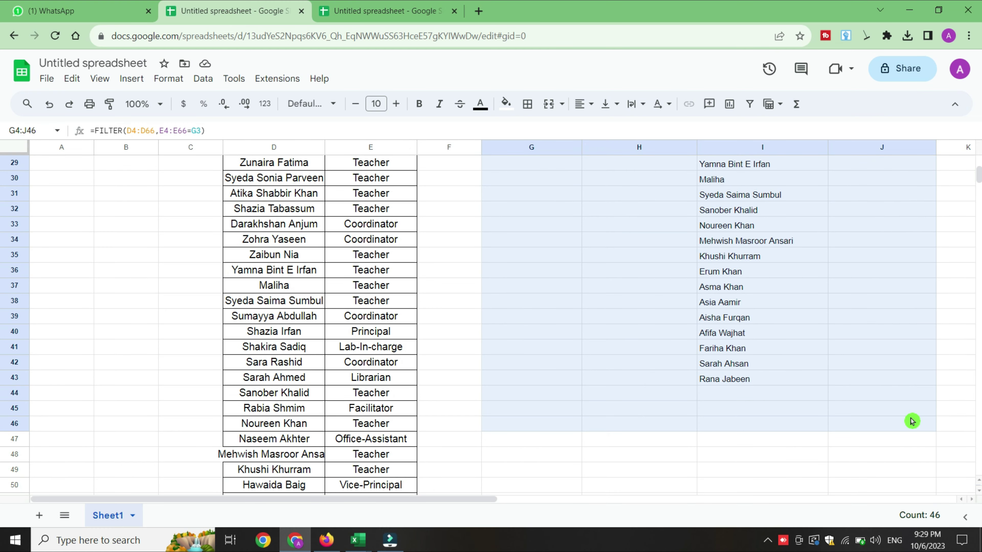
click(527, 104)
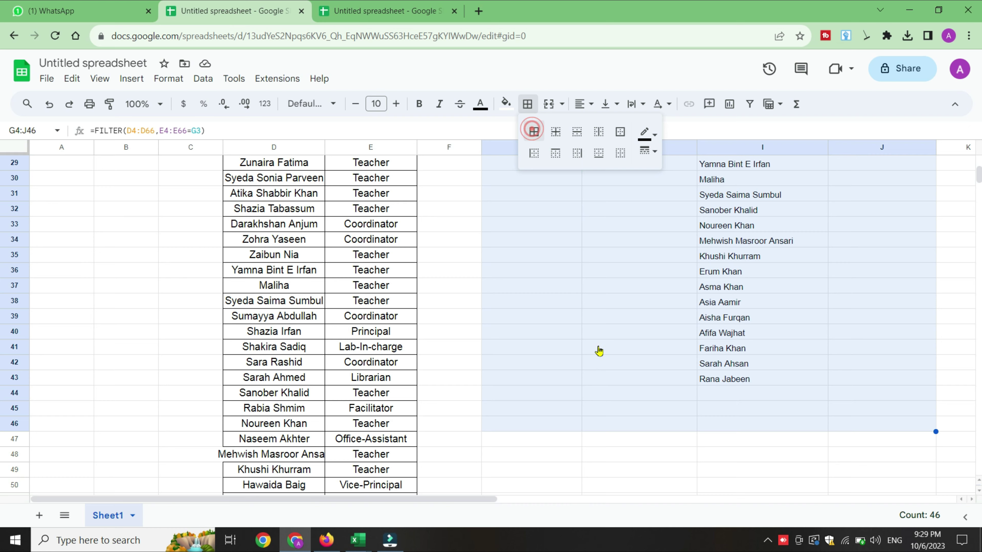
scroll(599, 352, up, 10)
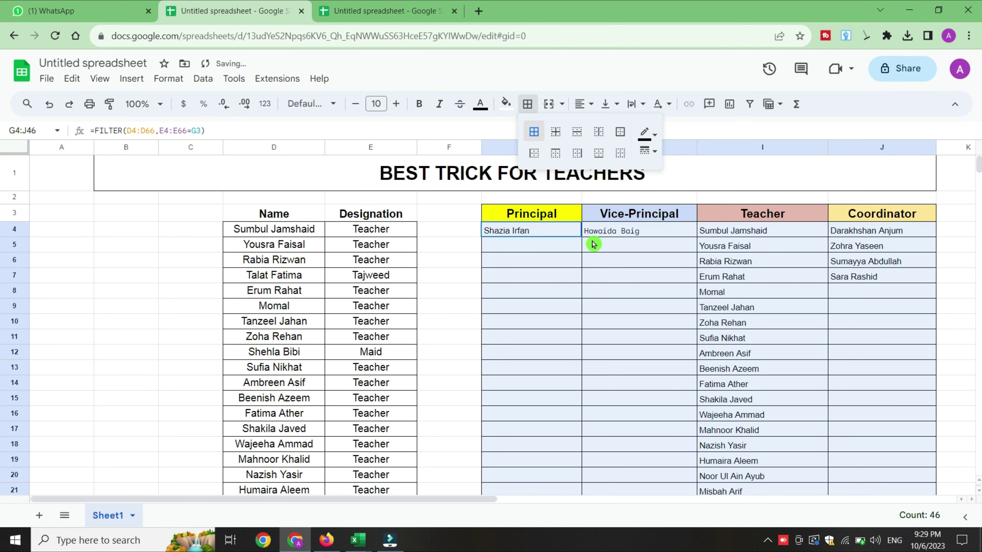
click(640, 305)
- Make the results table text bold at 11-point size
mouse_move(504, 234)
mouse_down()
mouse_move(830, 542)
mouse_move(888, 351)
mouse_move(881, 362)
mouse_up()
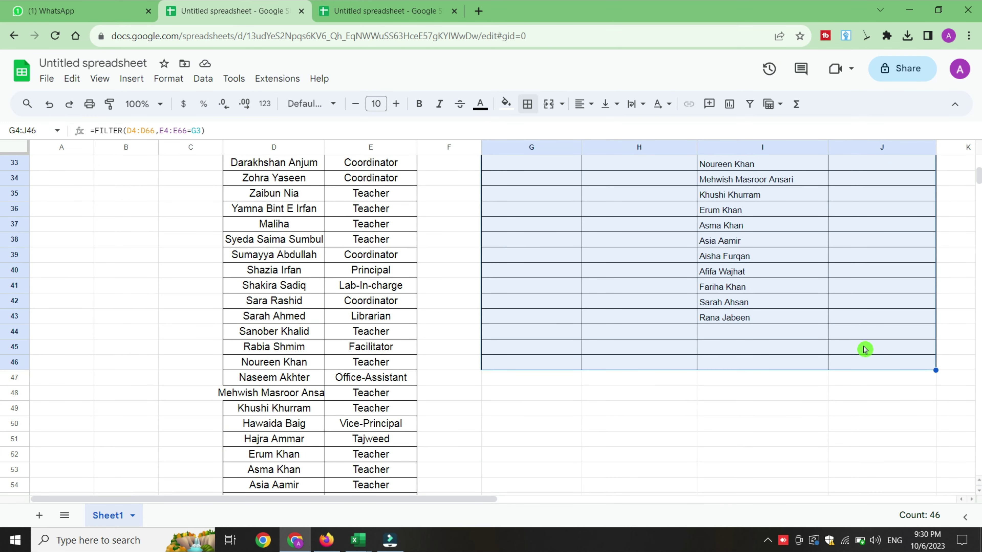
click(418, 103)
click(396, 104)
scroll(498, 284, up, 10)
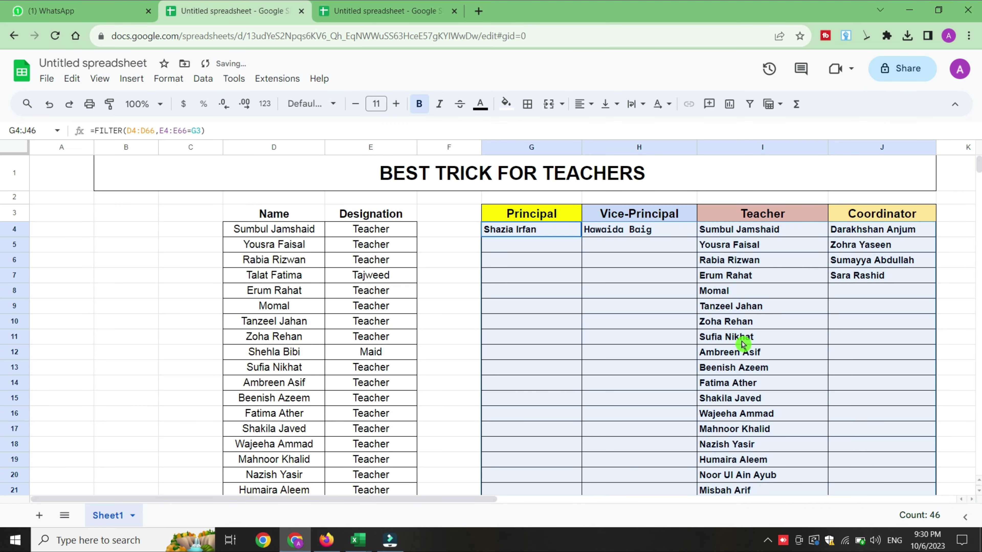
click(742, 341)
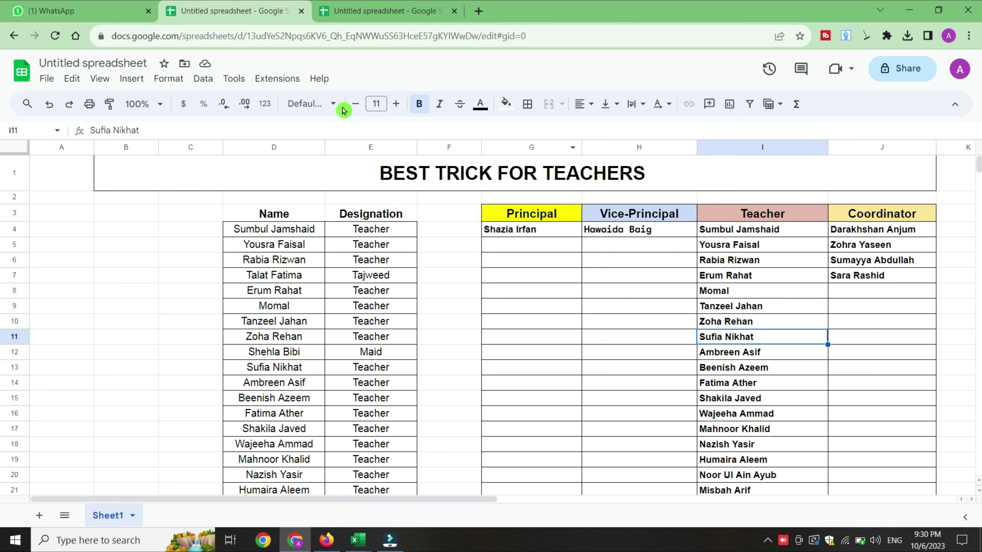
- Name the spreadsheet 'Employee data' from the Share dialog
click(902, 70)
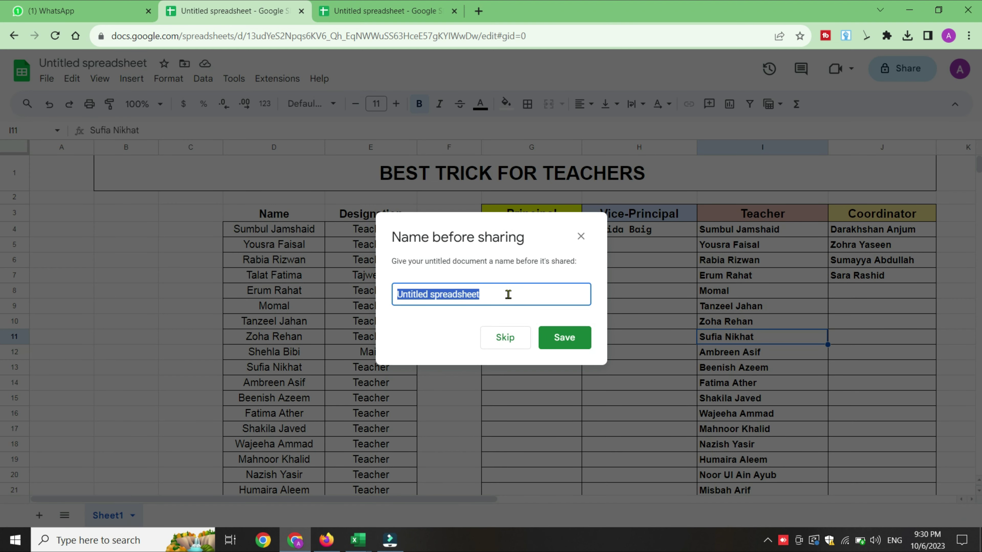
text(E)
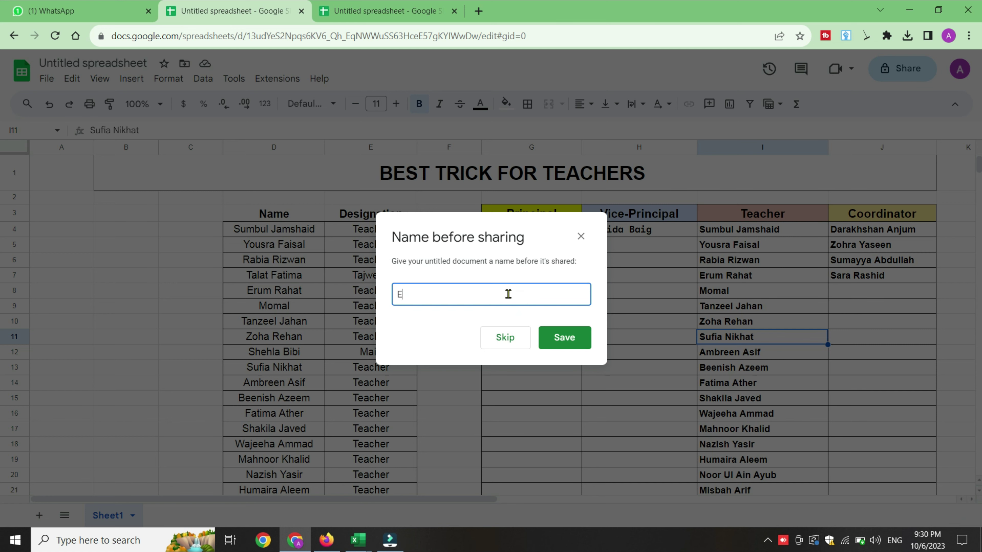
text(mployee data)
click(564, 338)
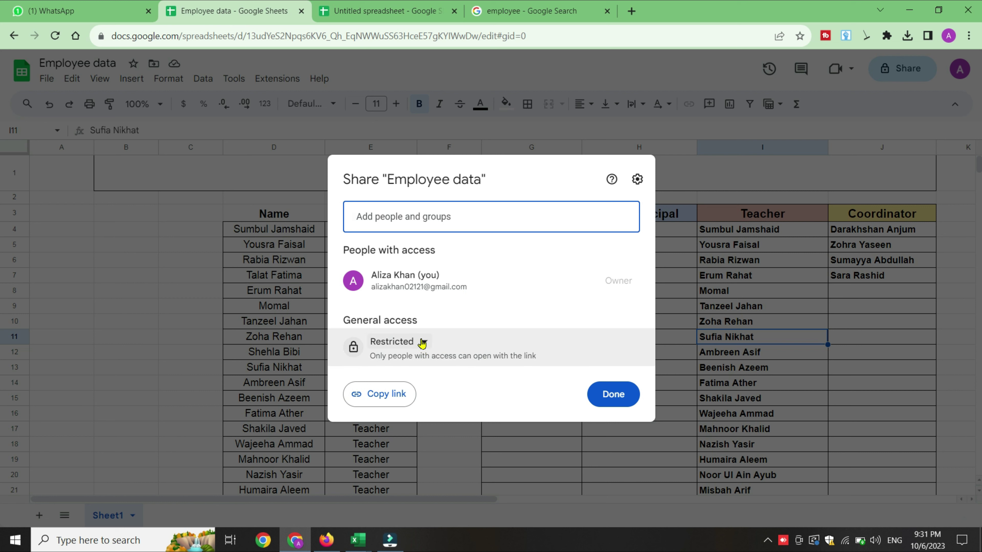
- Set general access to Anyone with the link as Viewer and copy the link
click(425, 346)
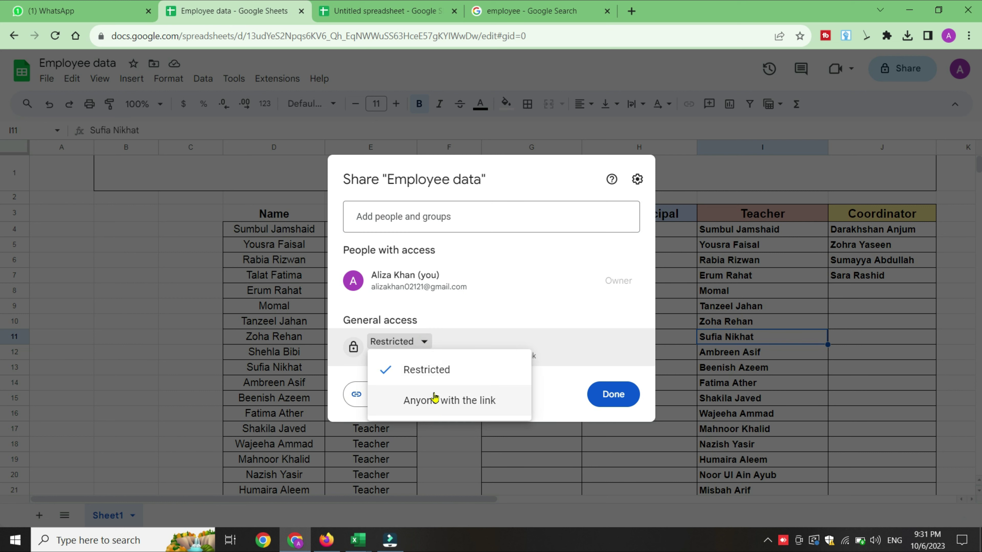
click(476, 402)
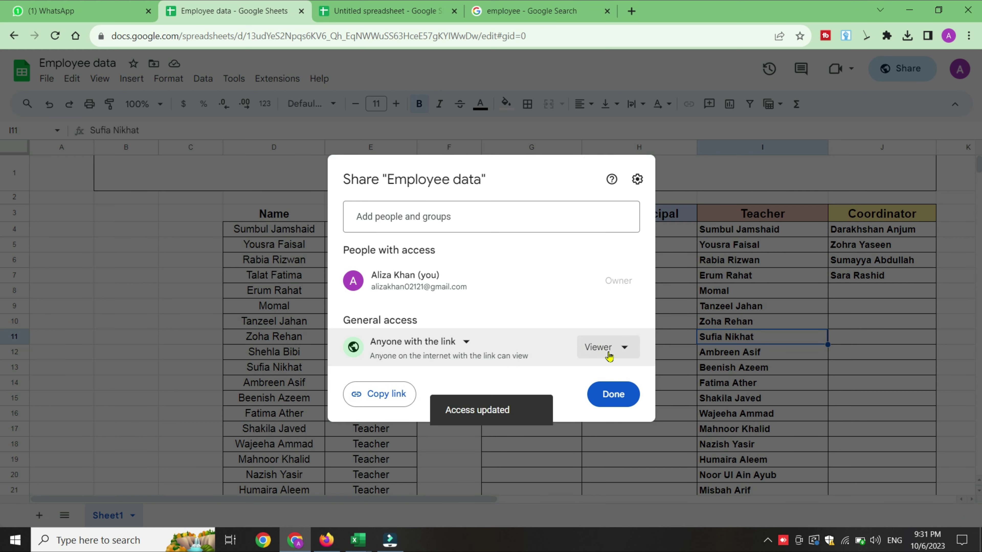
click(607, 350)
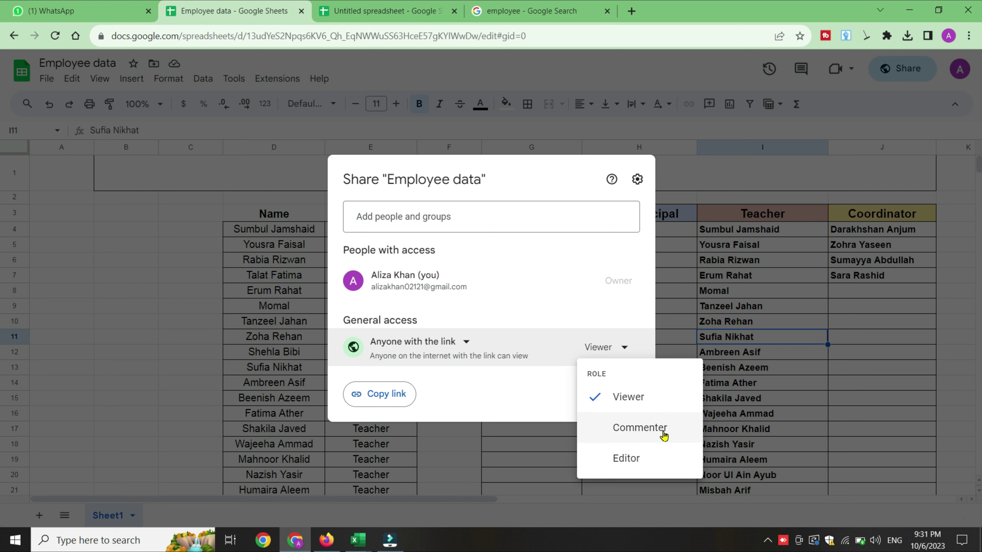
click(640, 430)
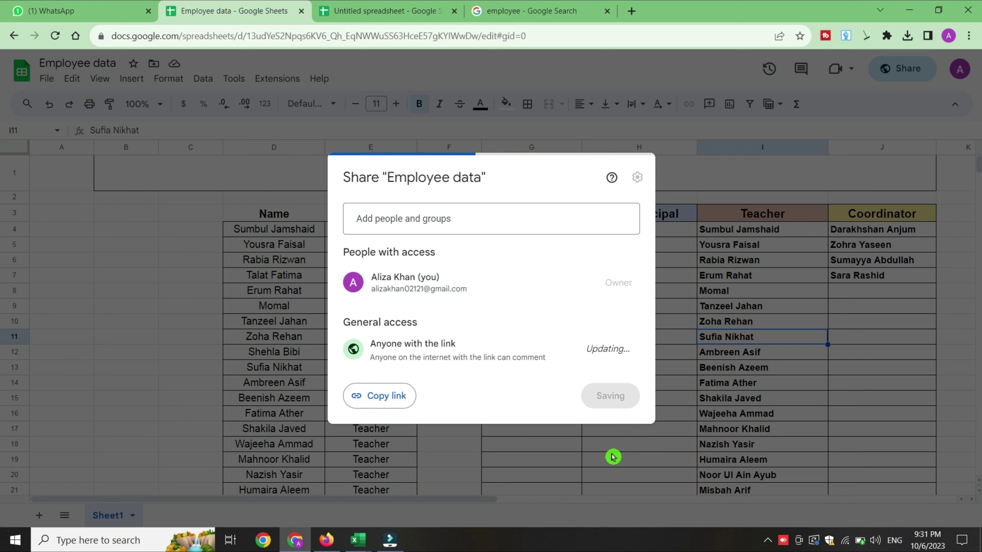
click(610, 347)
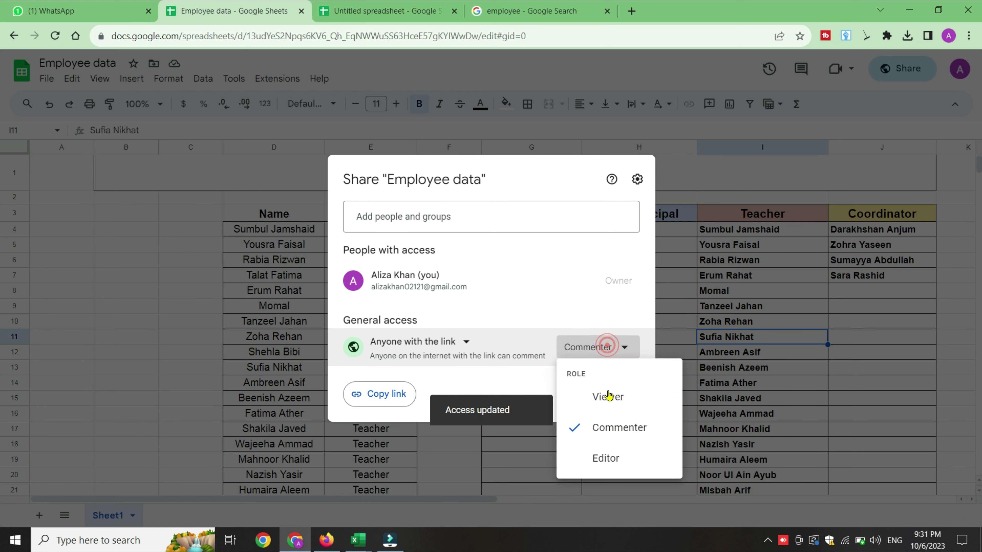
click(612, 460)
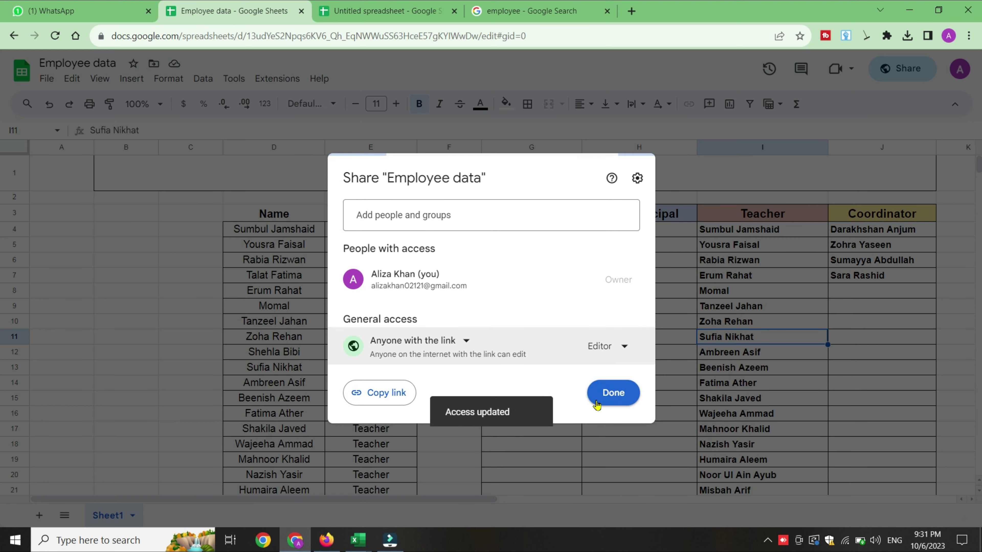
click(605, 345)
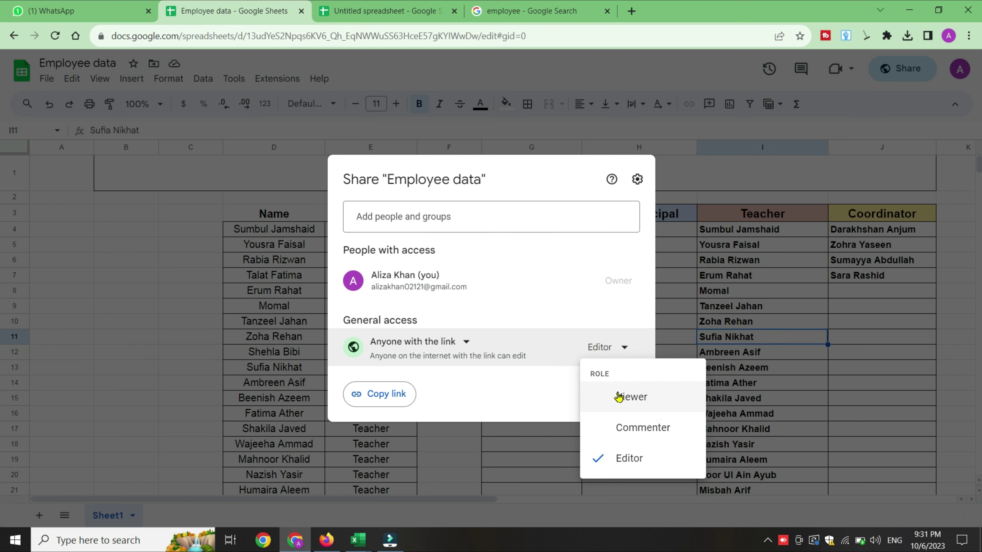
click(634, 398)
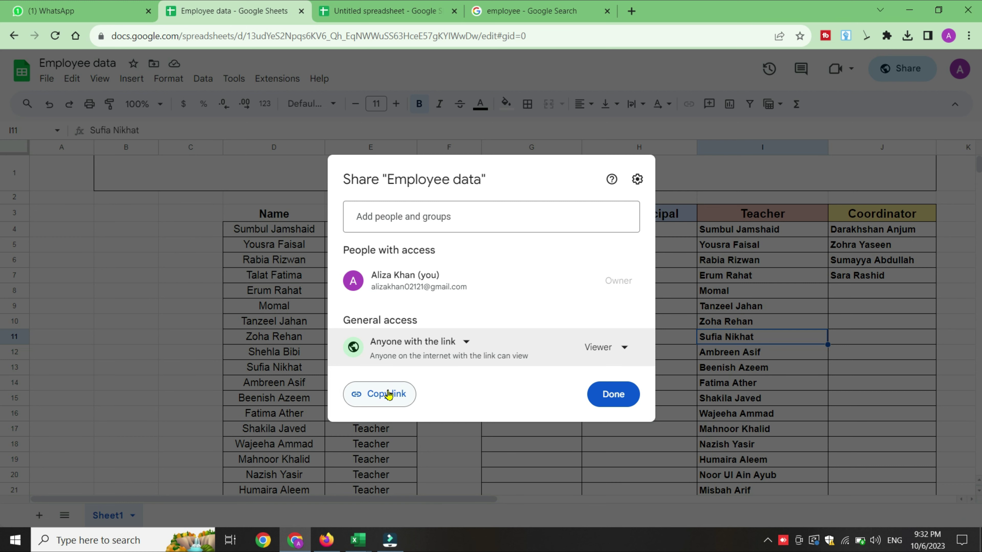
click(388, 394)
click(609, 395)
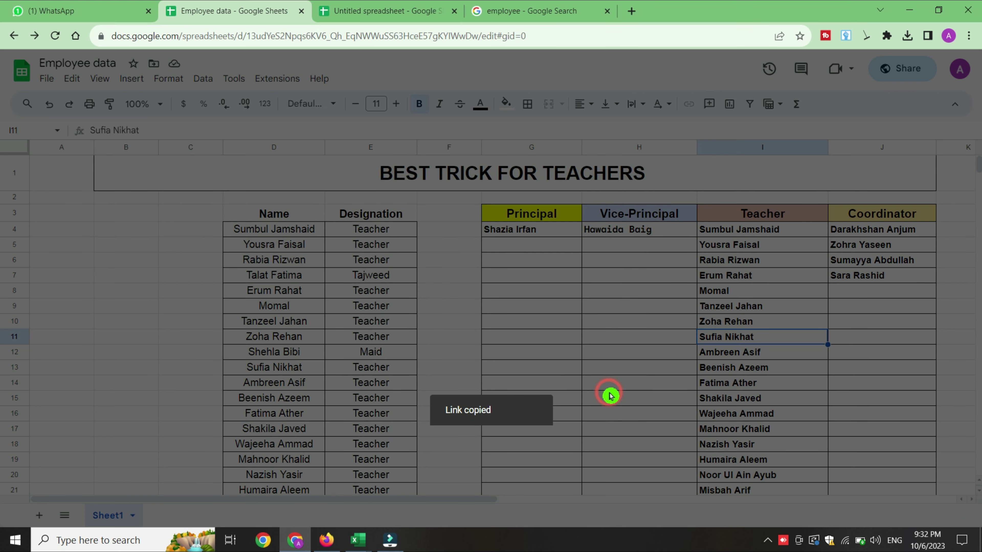
- Send the copied Employee data link to a contact's chat in WhatsApp Web
click(76, 9)
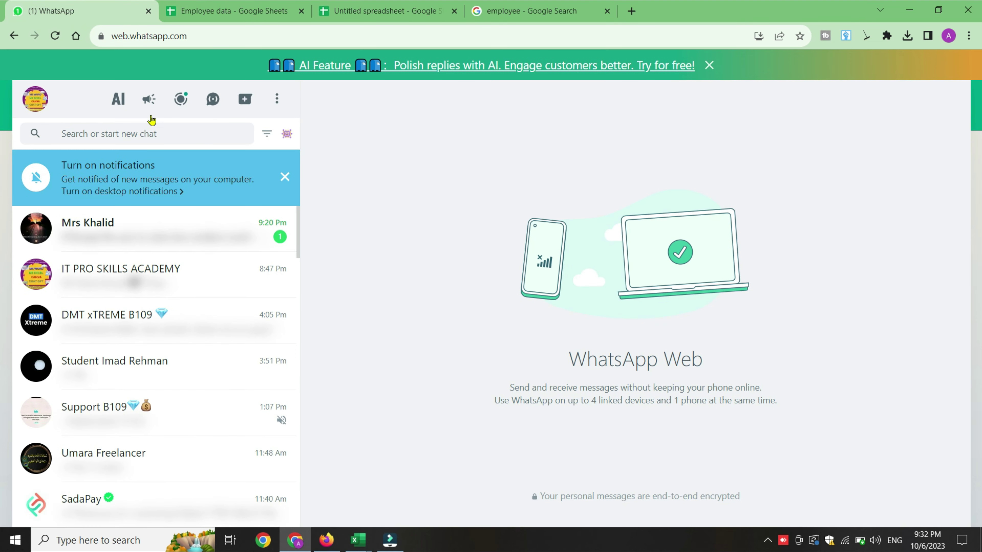
click(128, 128)
text(zara)
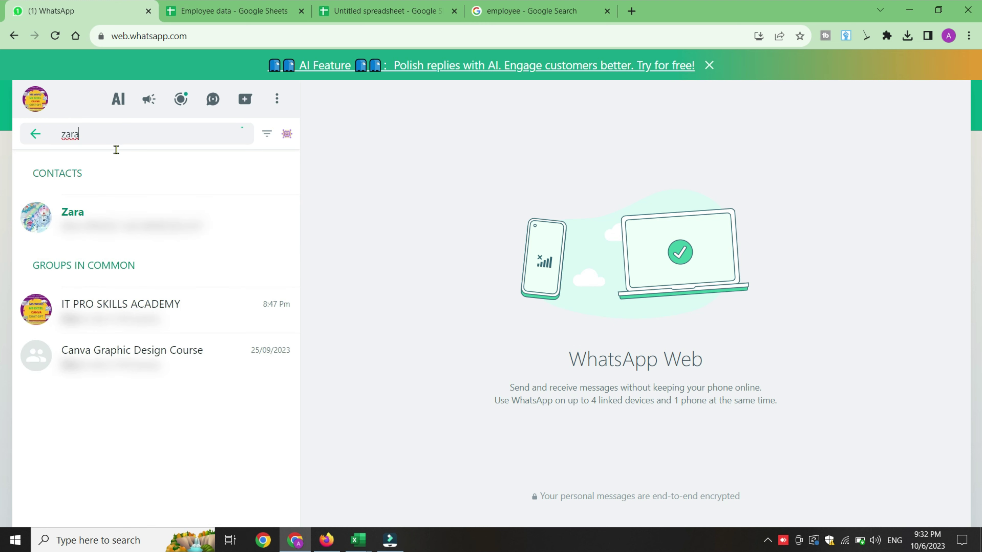
click(85, 220)
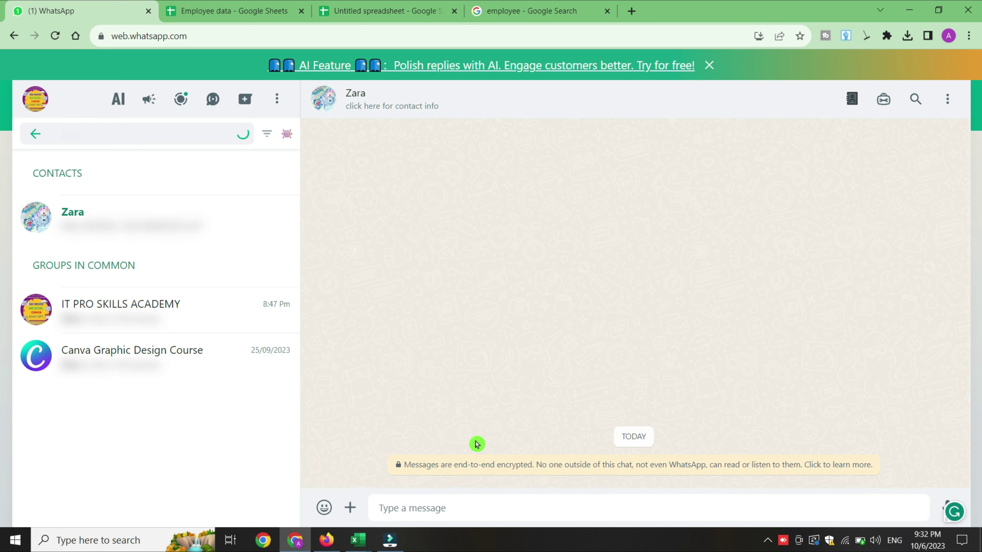
click(466, 503)
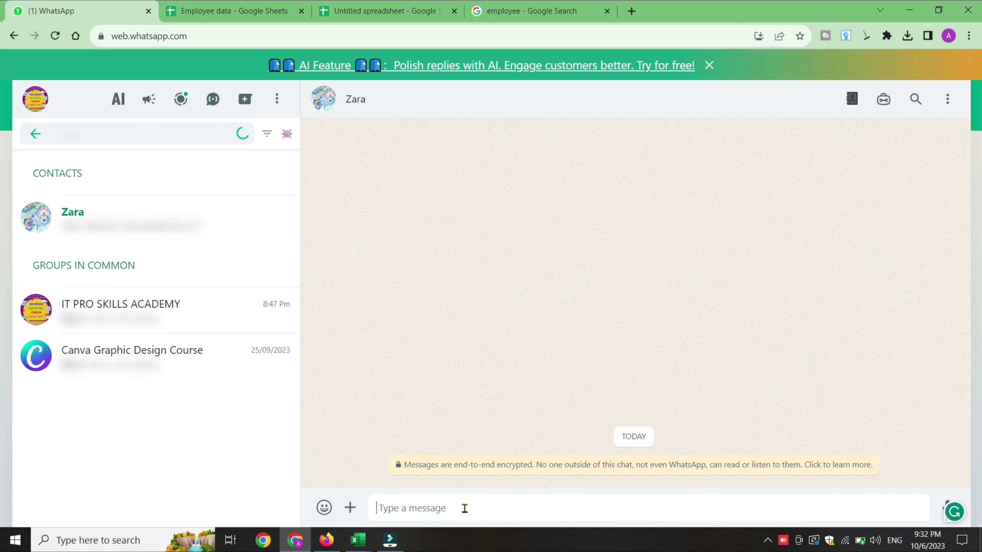
key(ctrl+v)
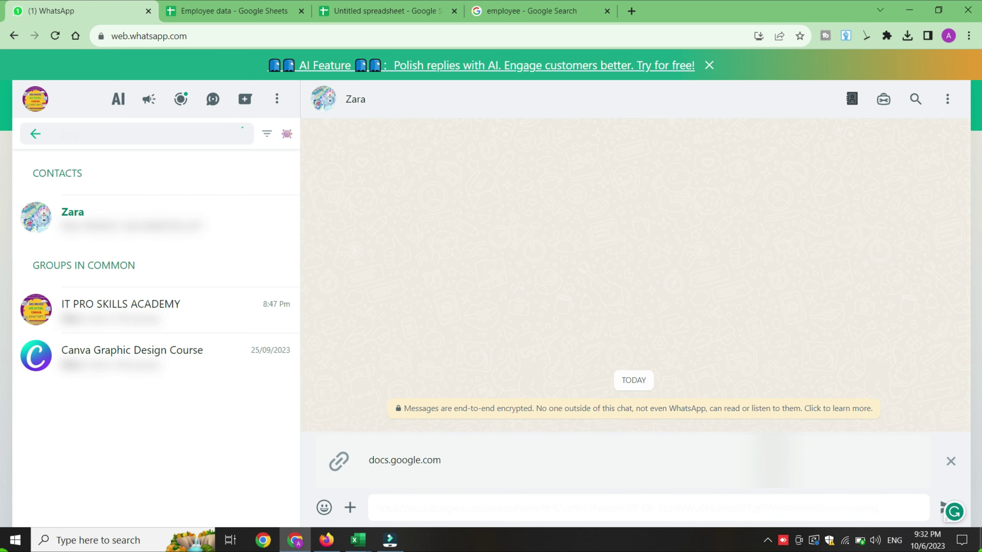
key(Return)
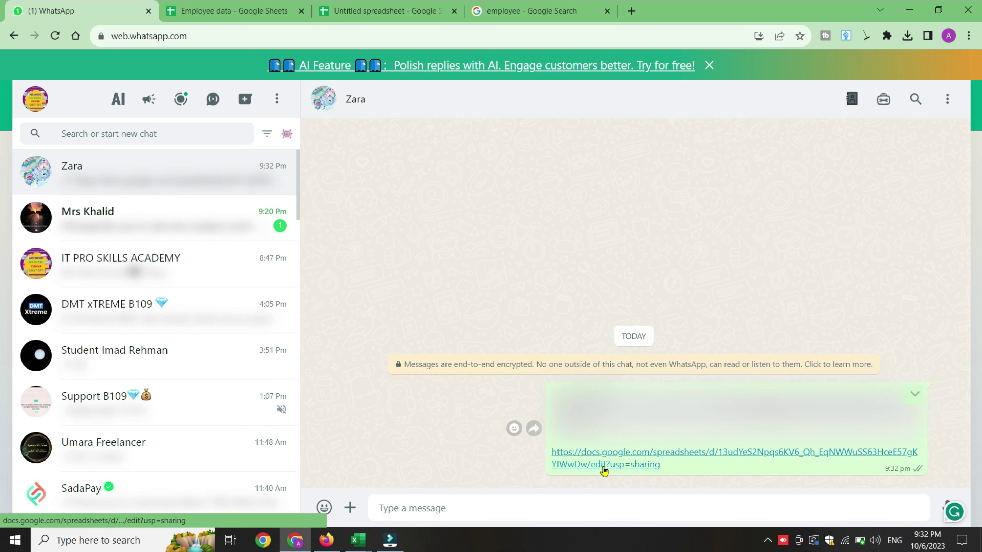
- Change Employee data link access to Editor and copy the updated share link
click(402, 11)
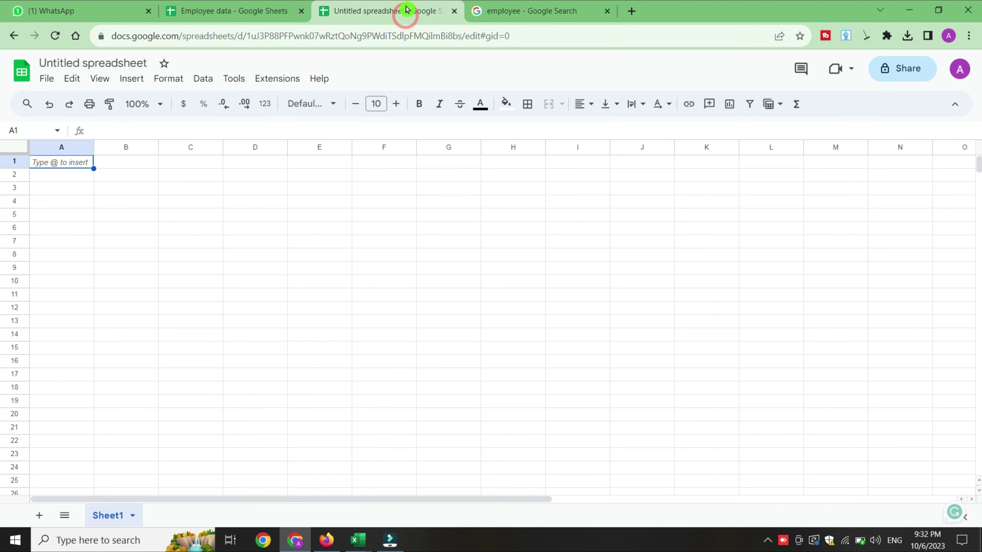
click(224, 11)
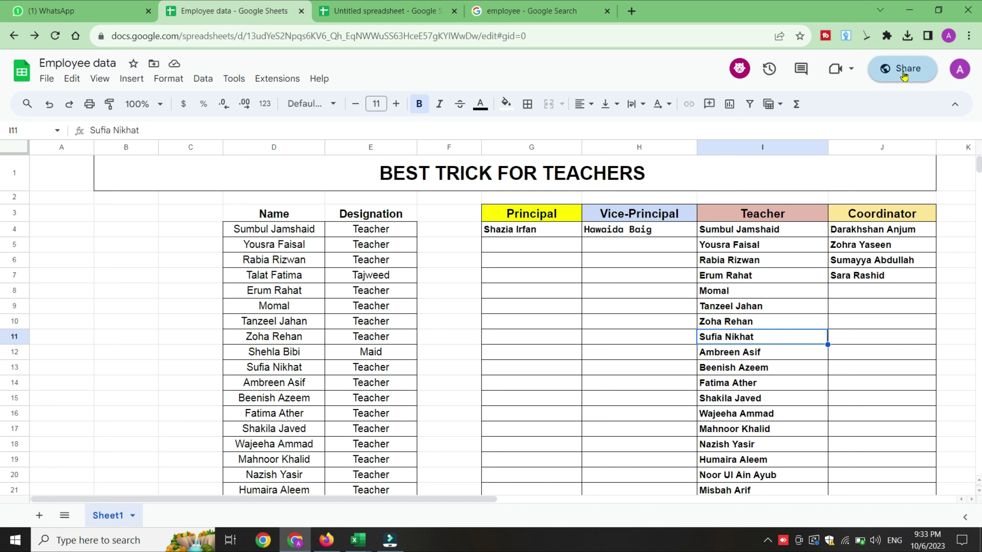
click(906, 73)
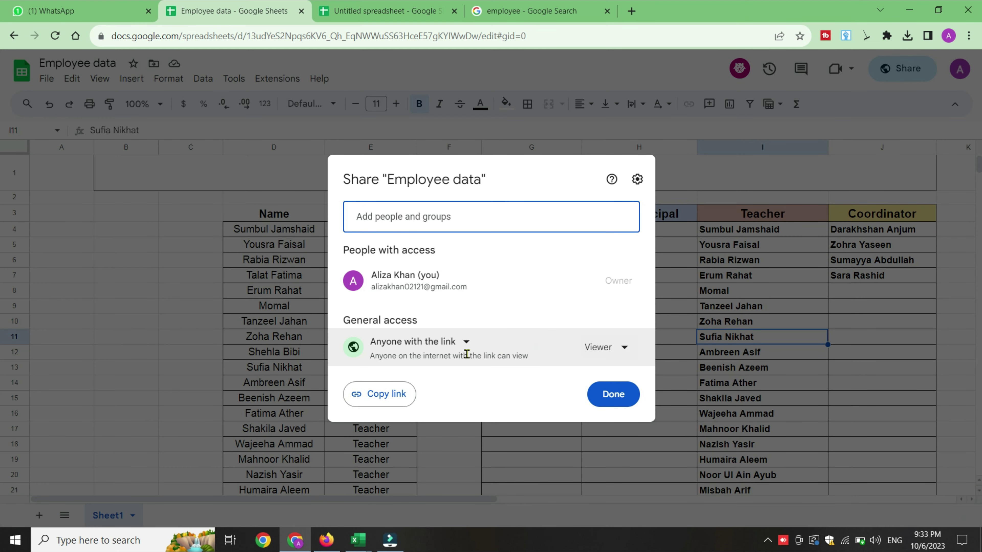
click(604, 347)
click(624, 460)
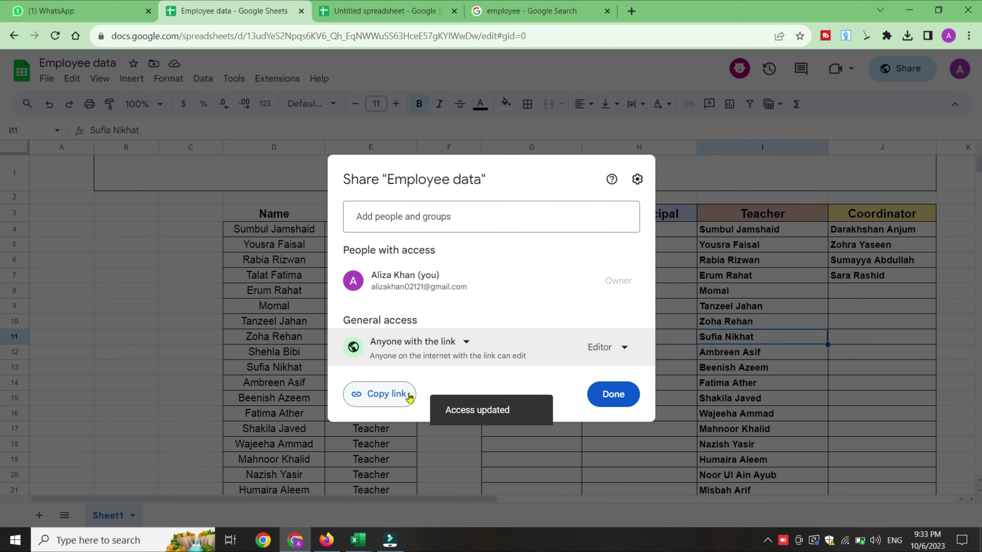
click(390, 395)
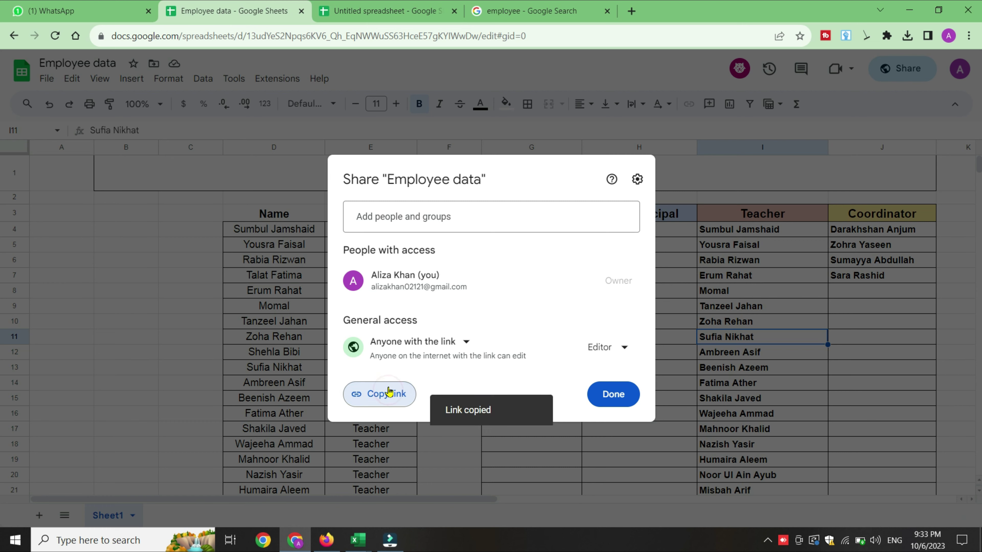
click(598, 398)
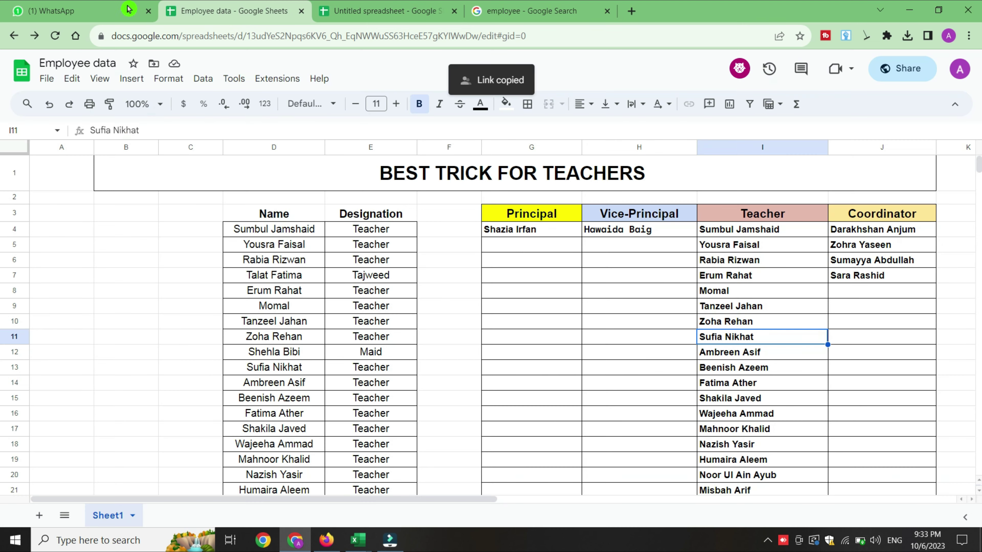
click(128, 9)
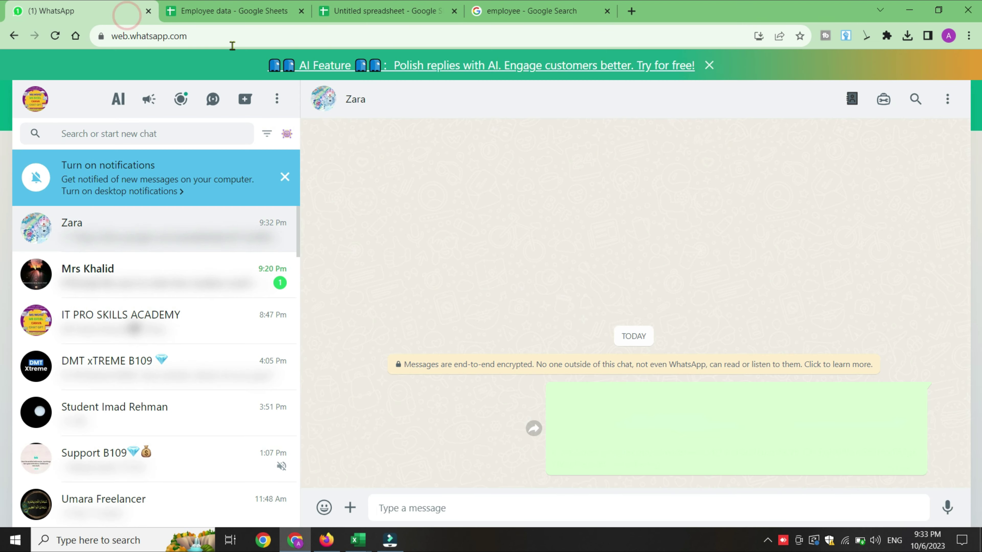
- Paste the editable Employee data link into the WhatsApp chat, send it, and return to the sheet
right_click(583, 512)
click(622, 402)
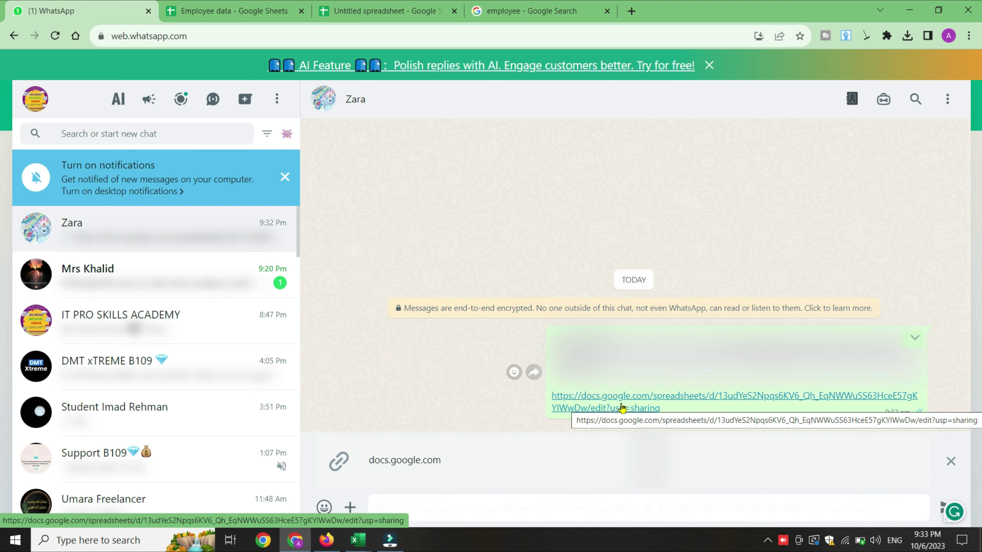
key(Return)
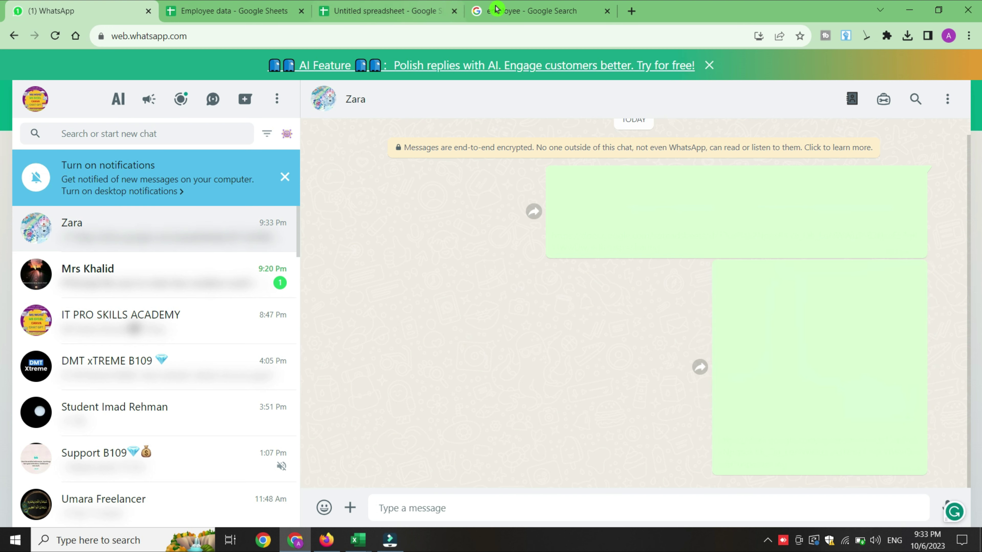
click(240, 10)
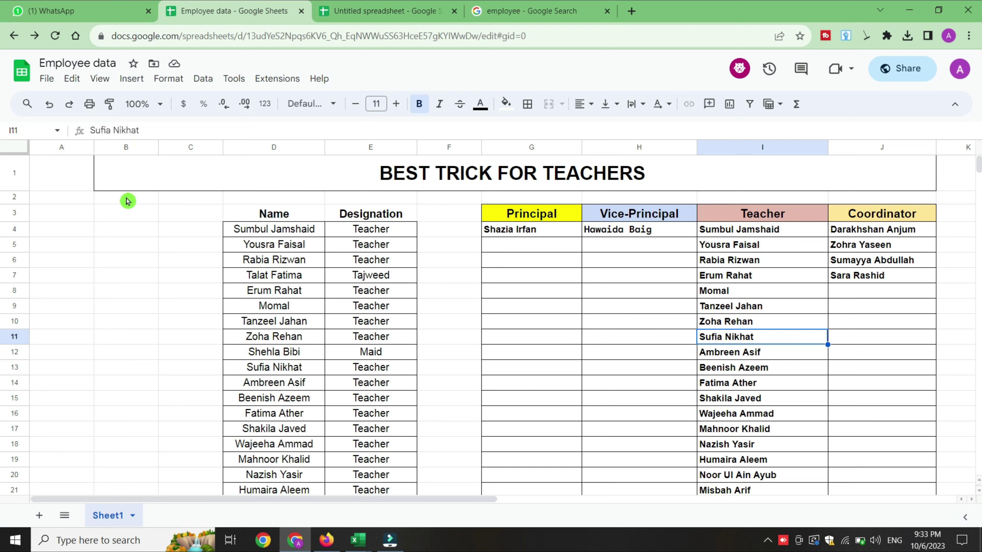
- Inspect cells B4 and B12 and scroll the Employee data sheet to confirm the new name in B9
click(123, 232)
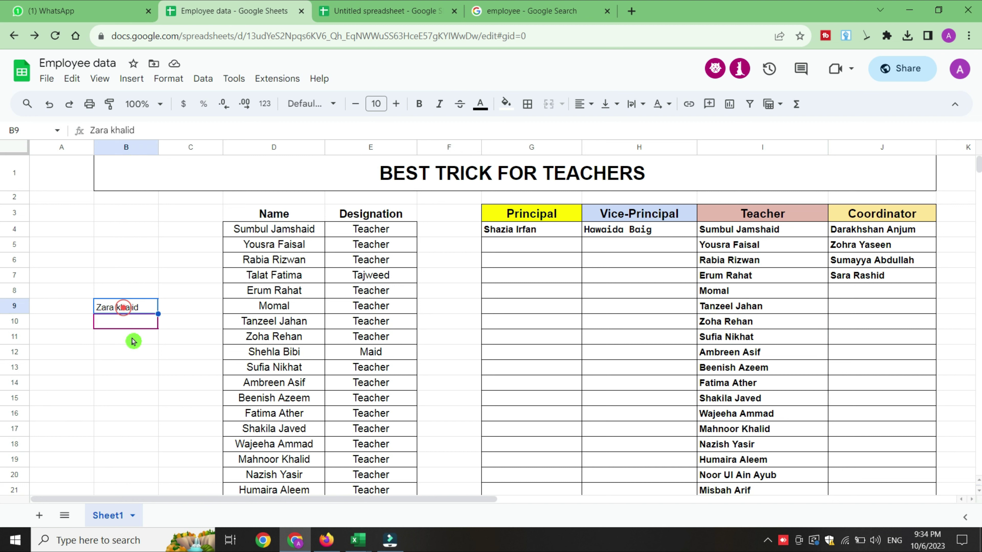
click(126, 352)
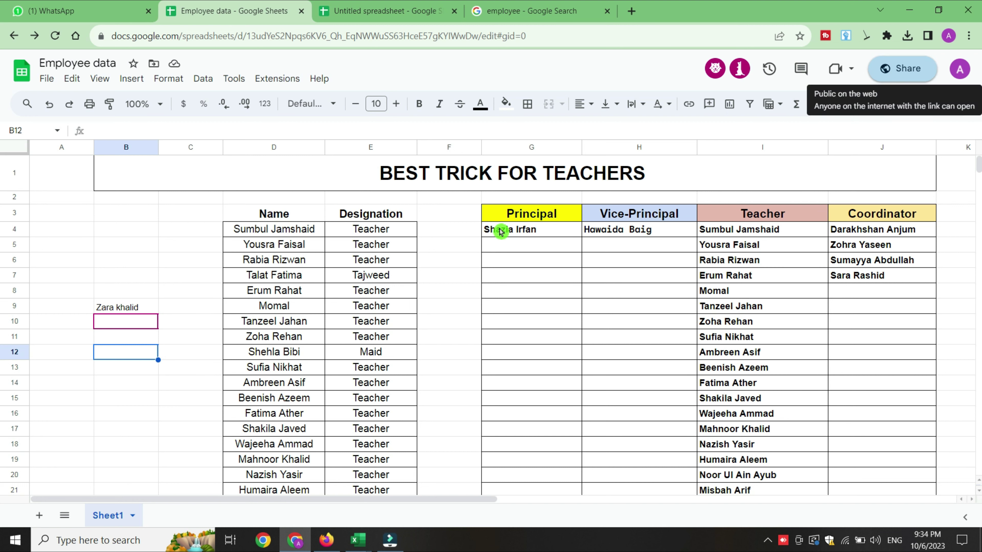
scroll(2, 166, down, 2)
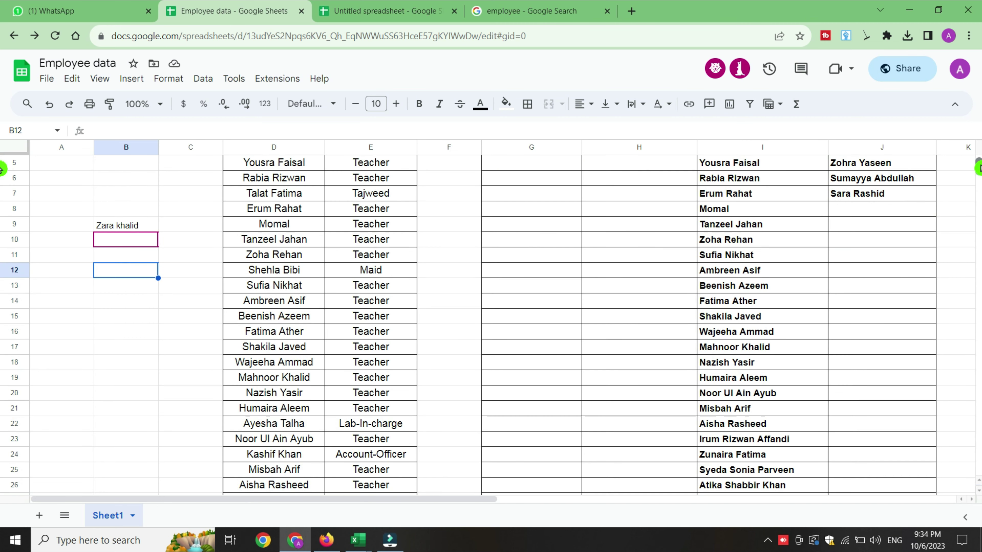
scroll(2, 170, down, 7)
scroll(287, 274, up, 9)
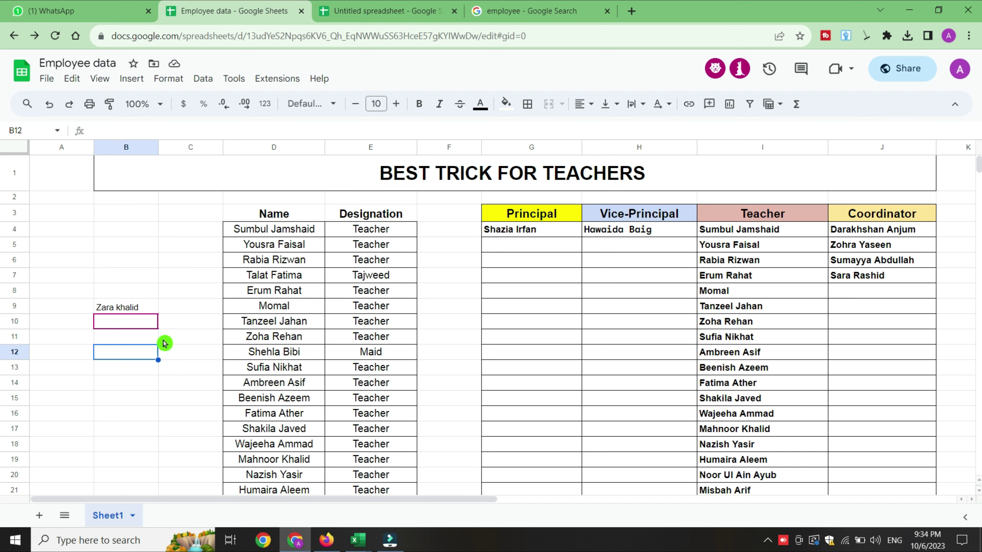
click(44, 77)
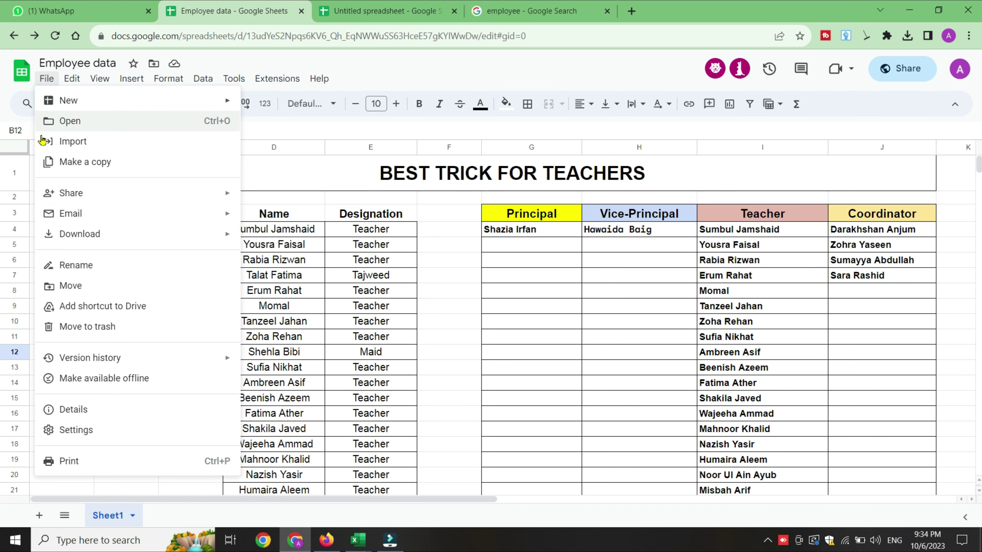
mouse_move(80, 234)
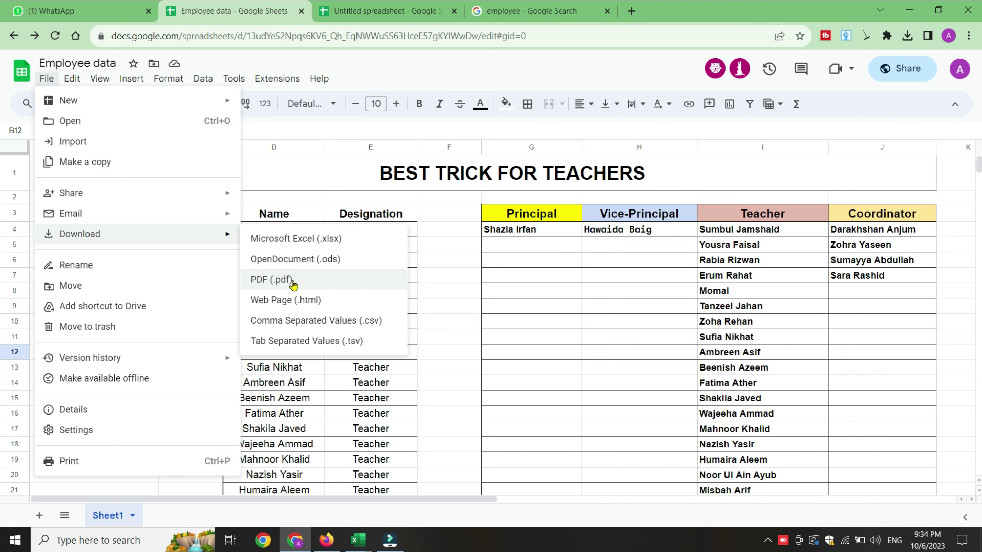
- Download the sheet as Employee data.xlsx and open it in Excel from Chrome's downloads list
click(309, 238)
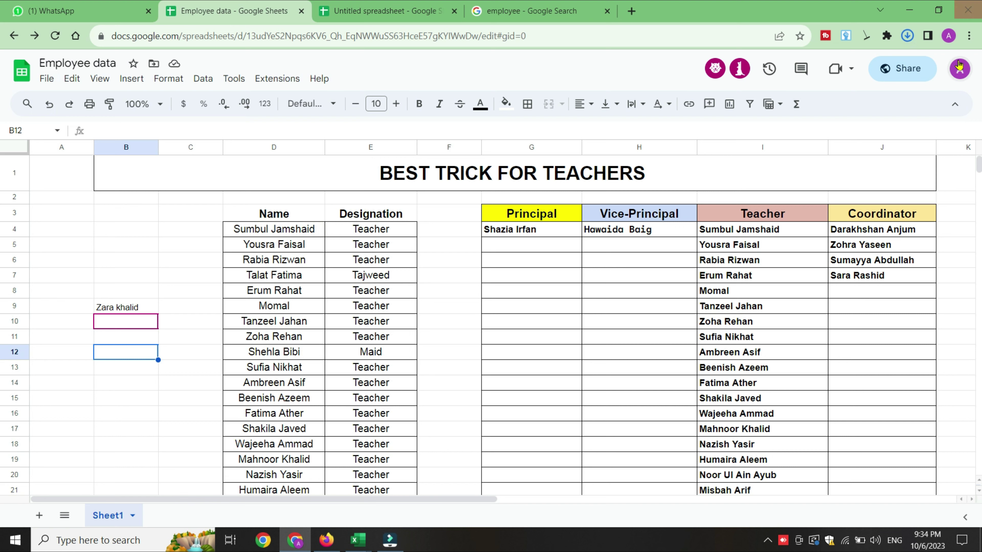
click(907, 36)
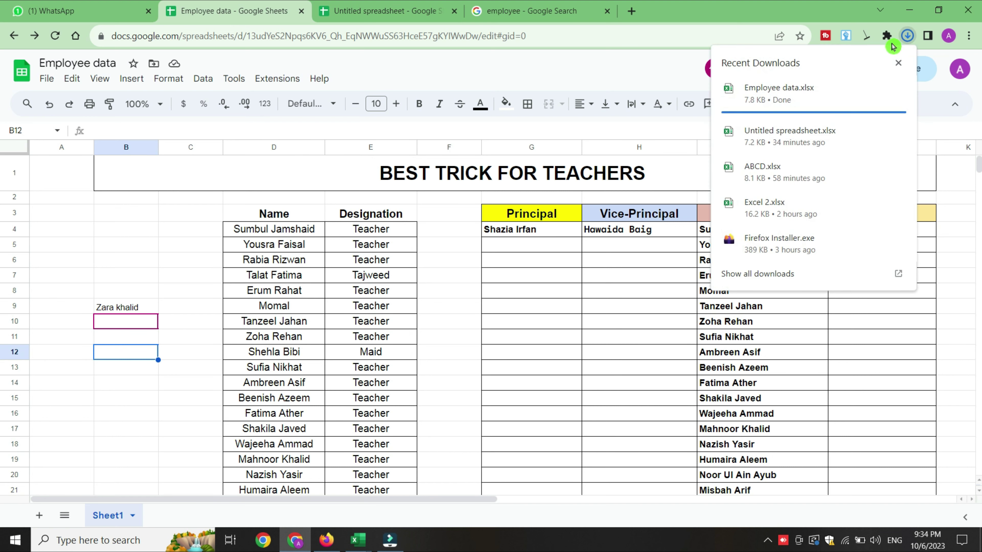
click(767, 97)
click(830, 99)
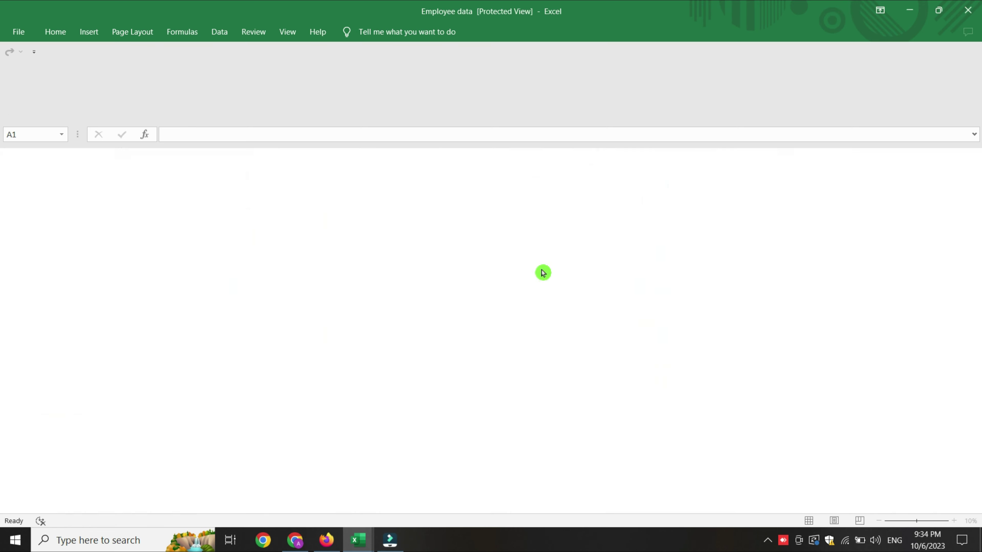
- Enable editing on Employee data.xlsx in Excel and check the name in cell B9
click(530, 72)
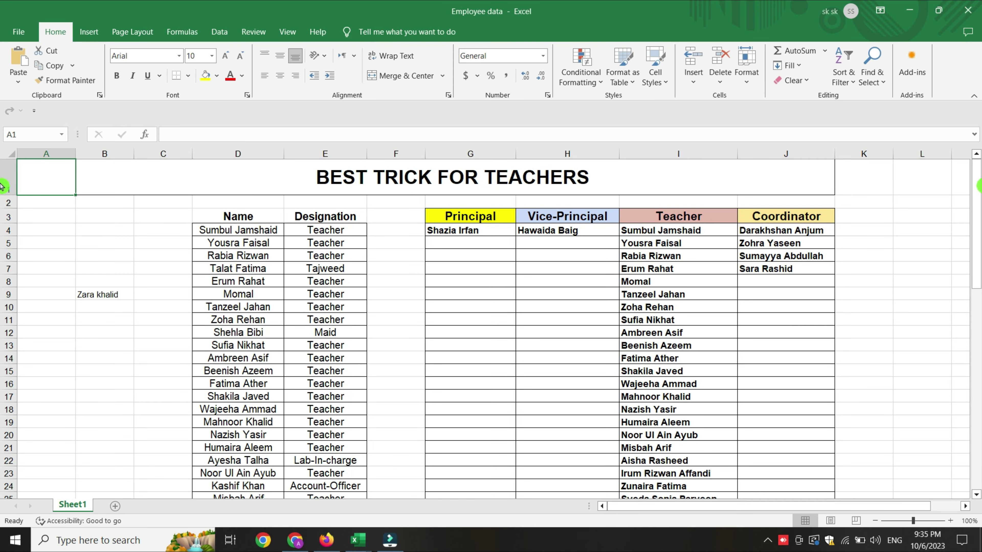
mouse_move(977, 220)
mouse_down()
mouse_move(977, 386)
mouse_move(976, 220)
mouse_up()
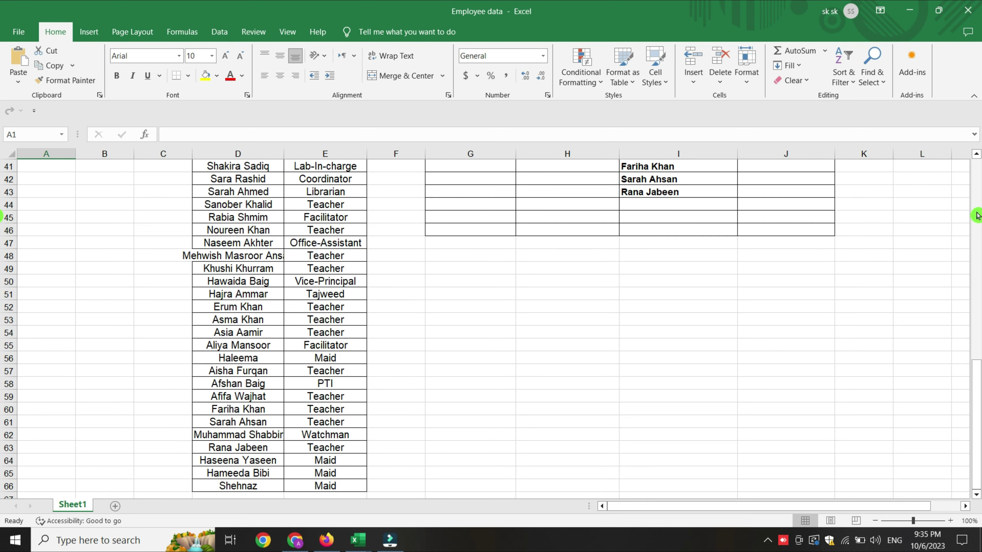
click(104, 281)
click(105, 294)
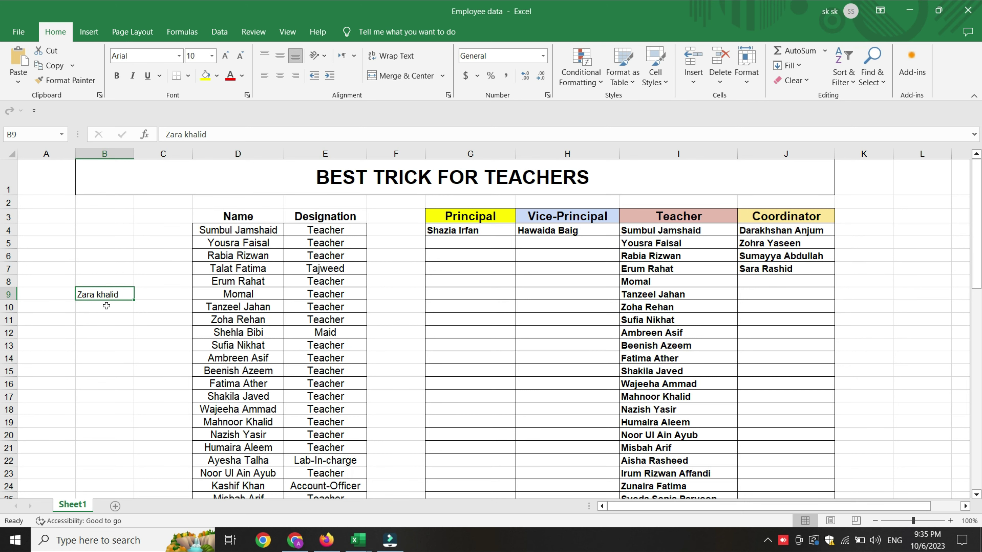
scroll(815, 368, down, 20)
scroll(815, 369, up, 20)
- Close the Employee data, Untitled spreadsheet and Google Search tabs, leaving WhatsApp plus a blank tab
click(295, 539)
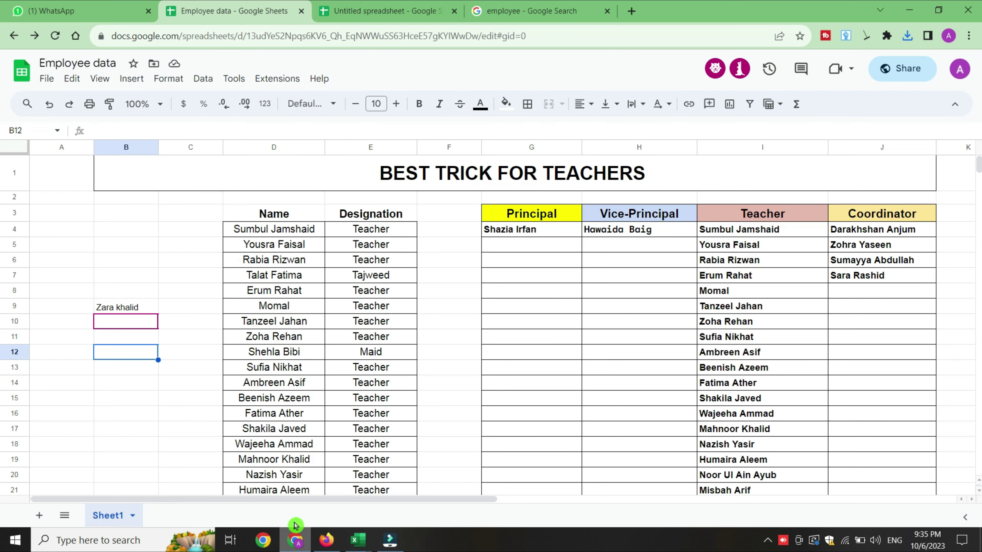
click(503, 336)
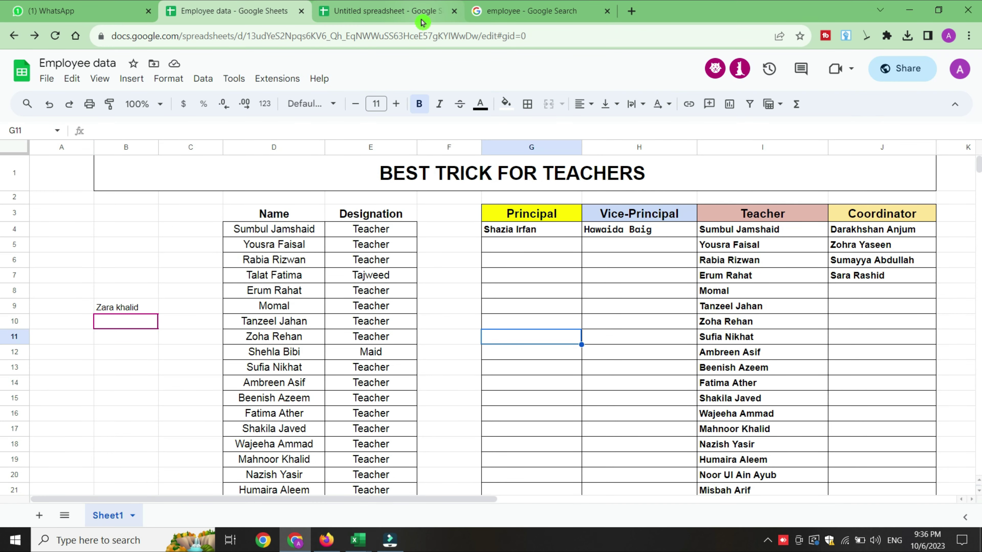
click(302, 15)
click(301, 16)
click(302, 16)
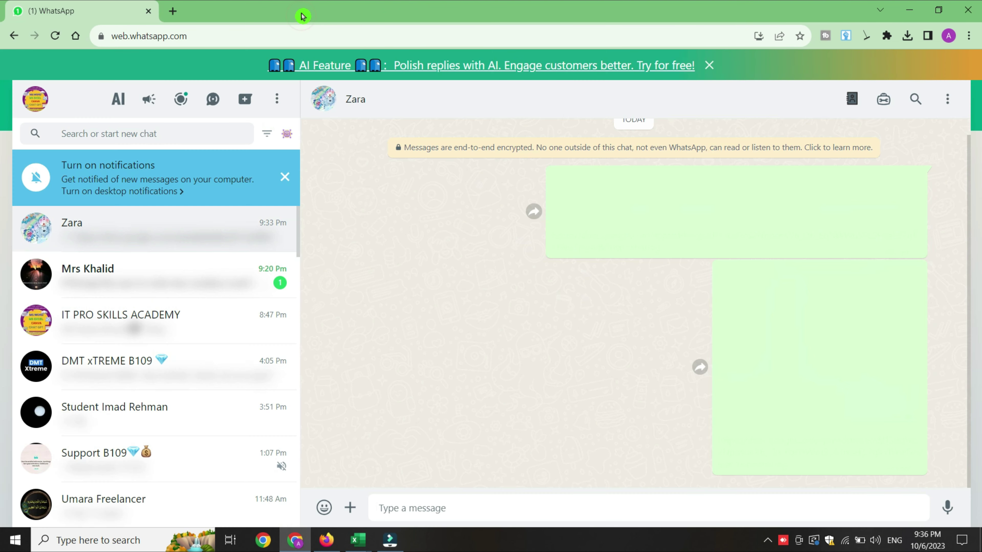
click(172, 11)
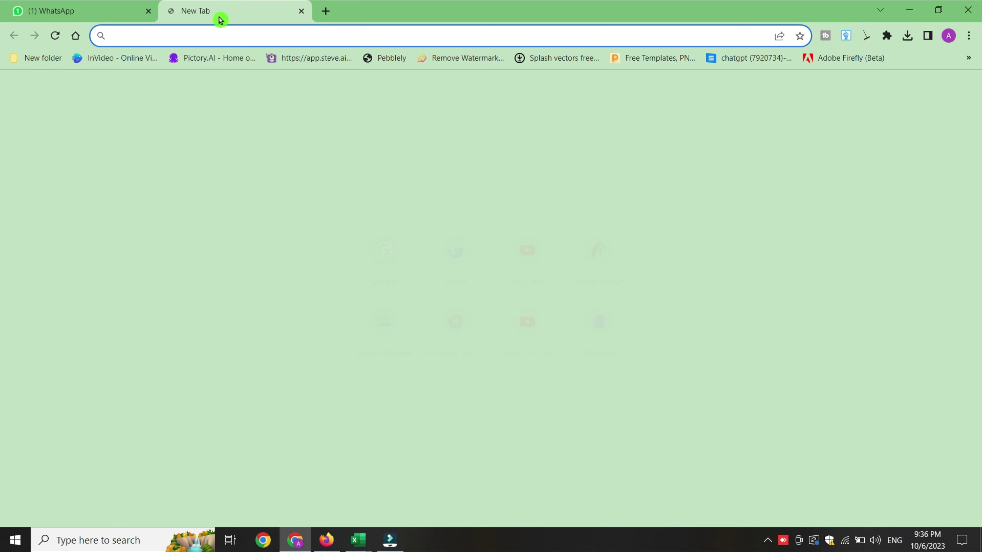
- Reach Google Drive through google.com's apps grid and reopen Employee data from My Drive
click(383, 250)
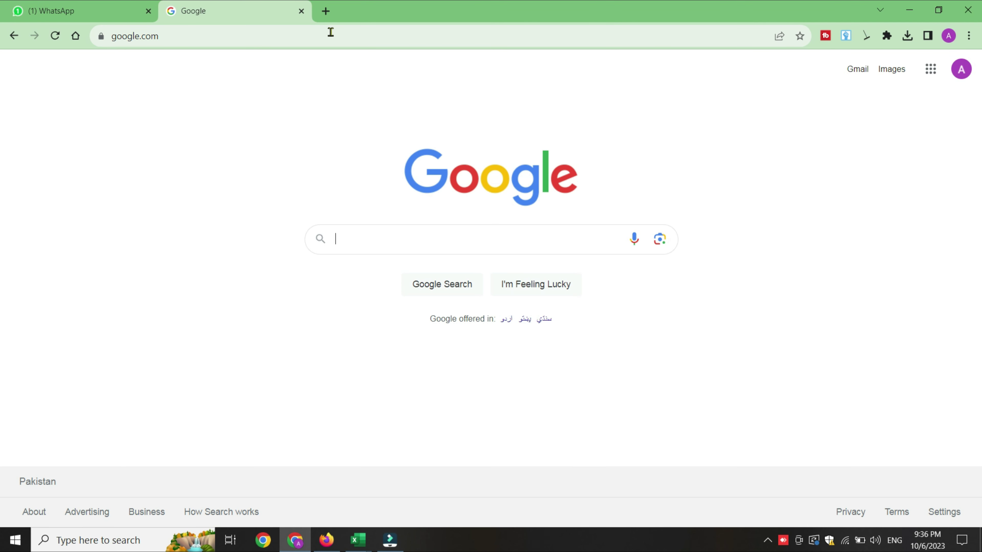
click(930, 70)
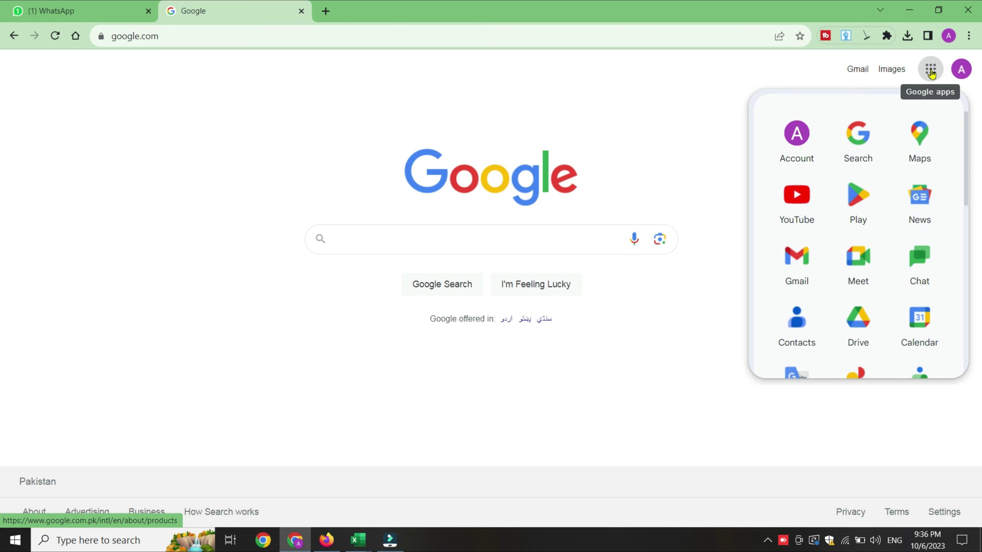
click(858, 325)
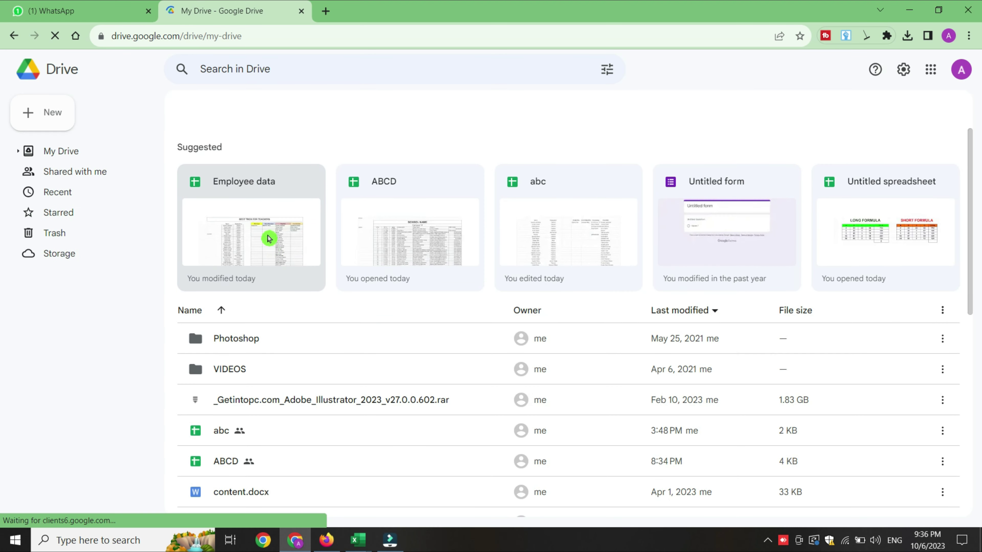
click(254, 256)
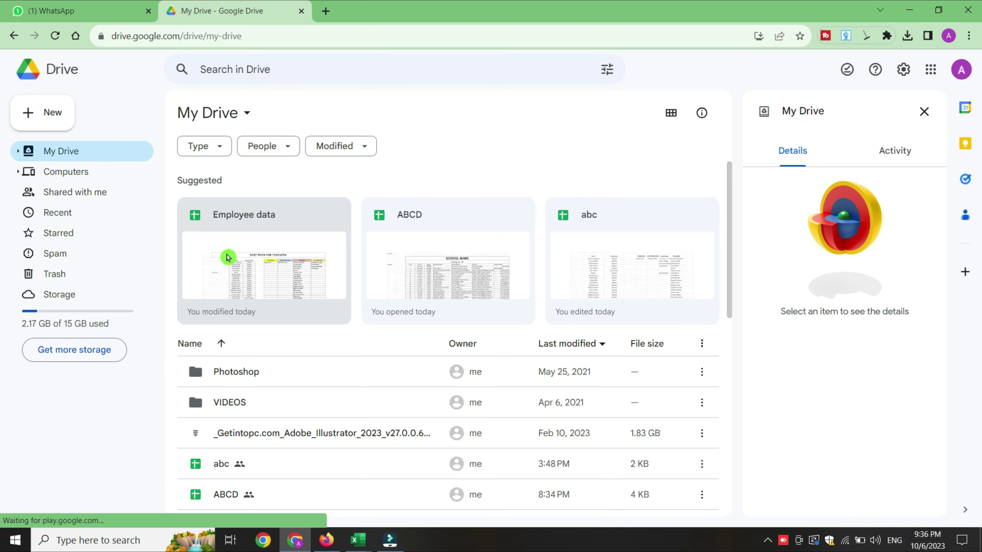
double_click(248, 255)
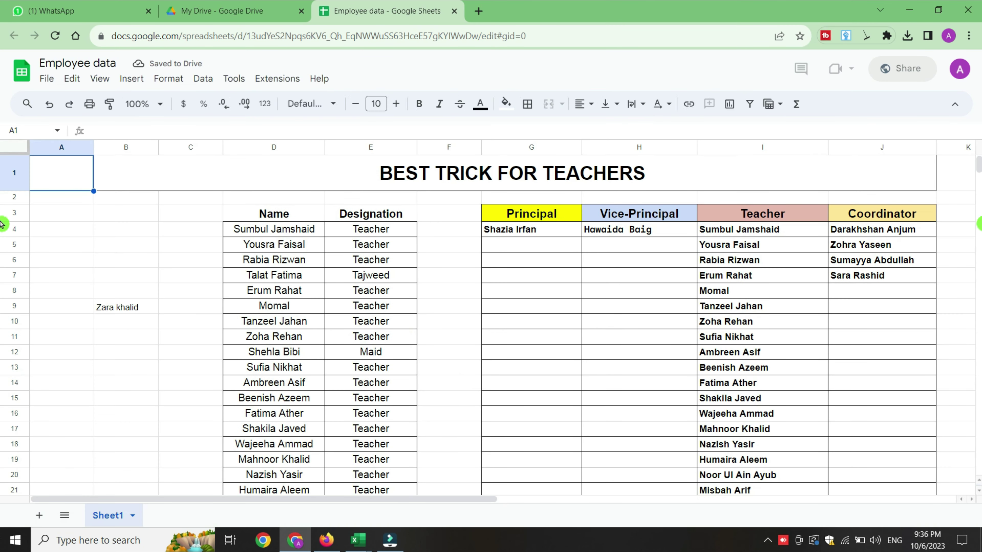
scroll(2, 172, down, 5)
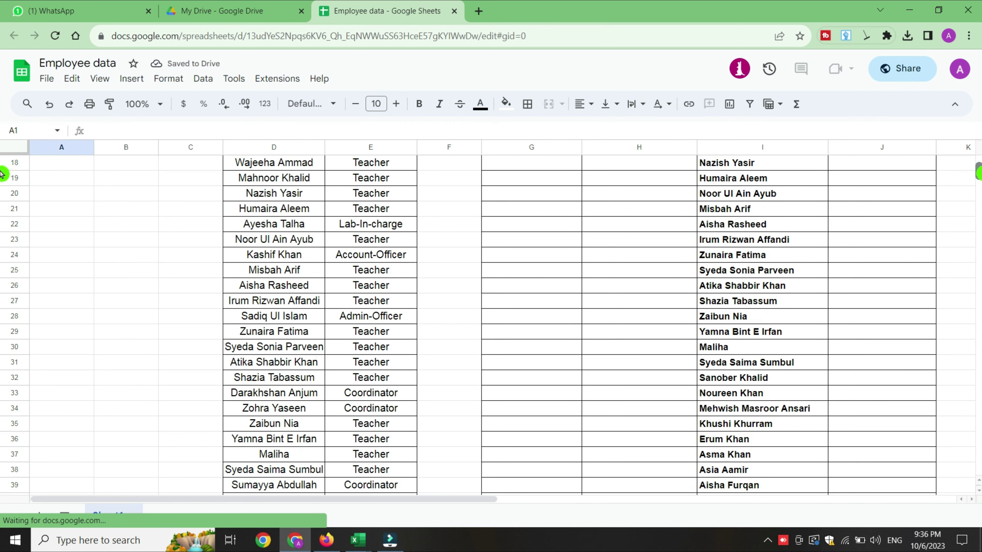
scroll(2, 172, down, 10)
scroll(3, 172, down, 5)
scroll(2, 154, up, 20)
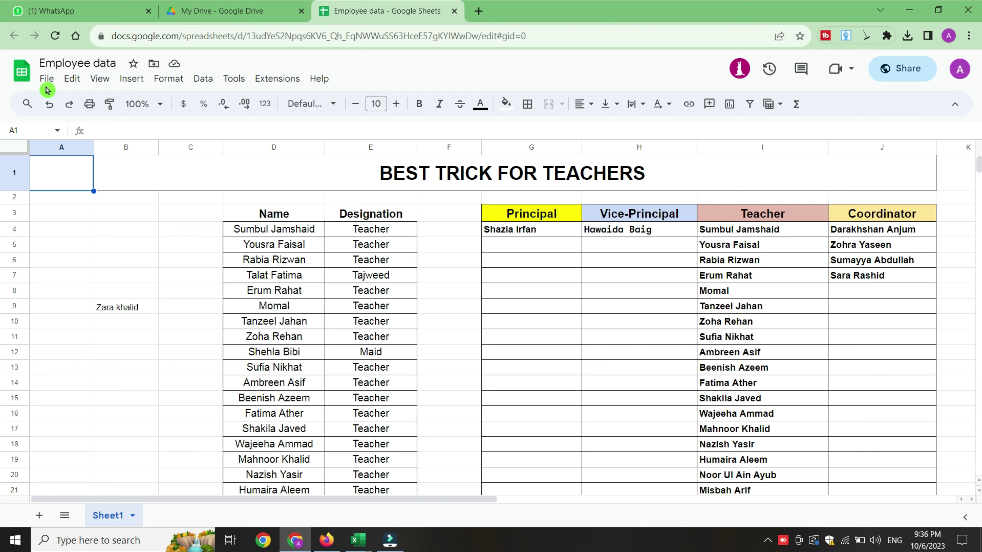
click(47, 79)
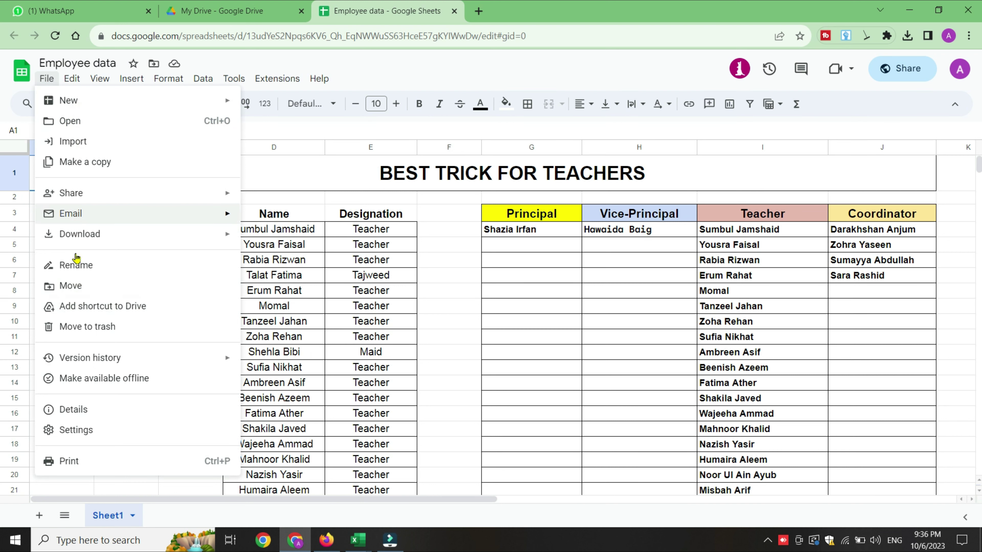
click(601, 305)
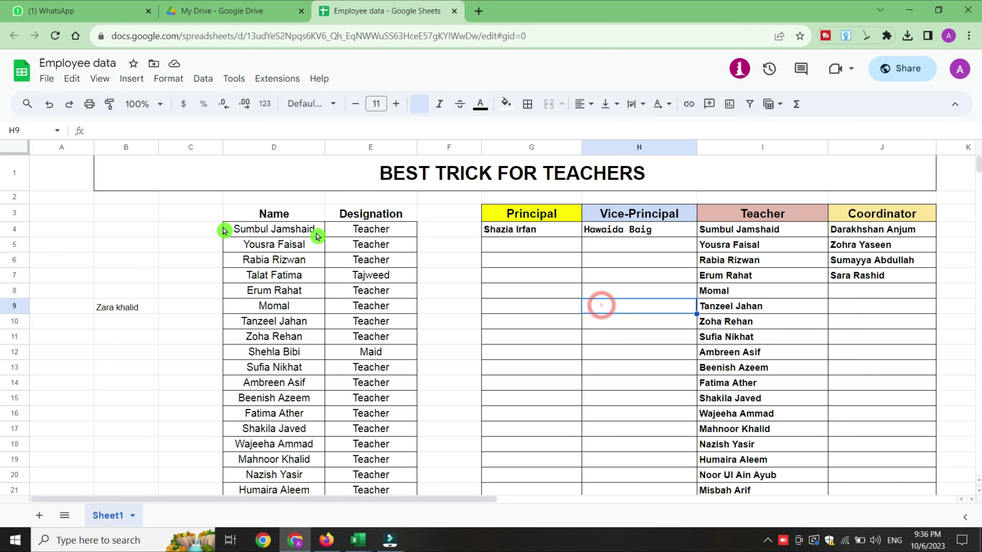